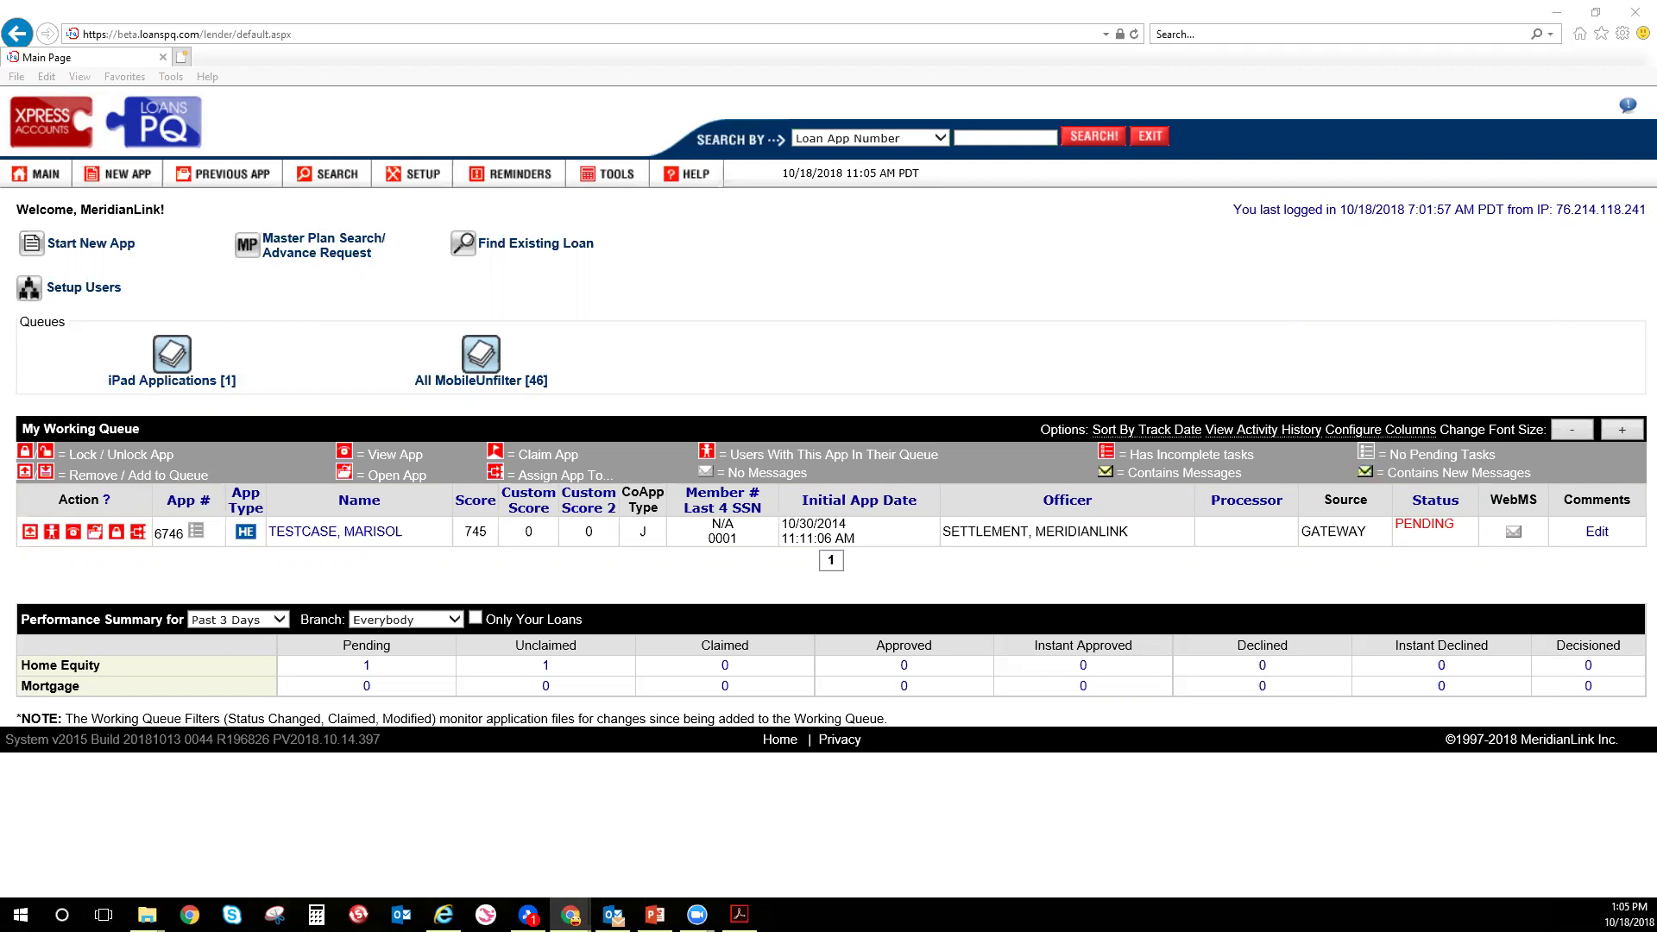
# - Open the pending home equity application from the working queue and launch FirstClose from its underwriting information page
pyautogui.click(337, 535)
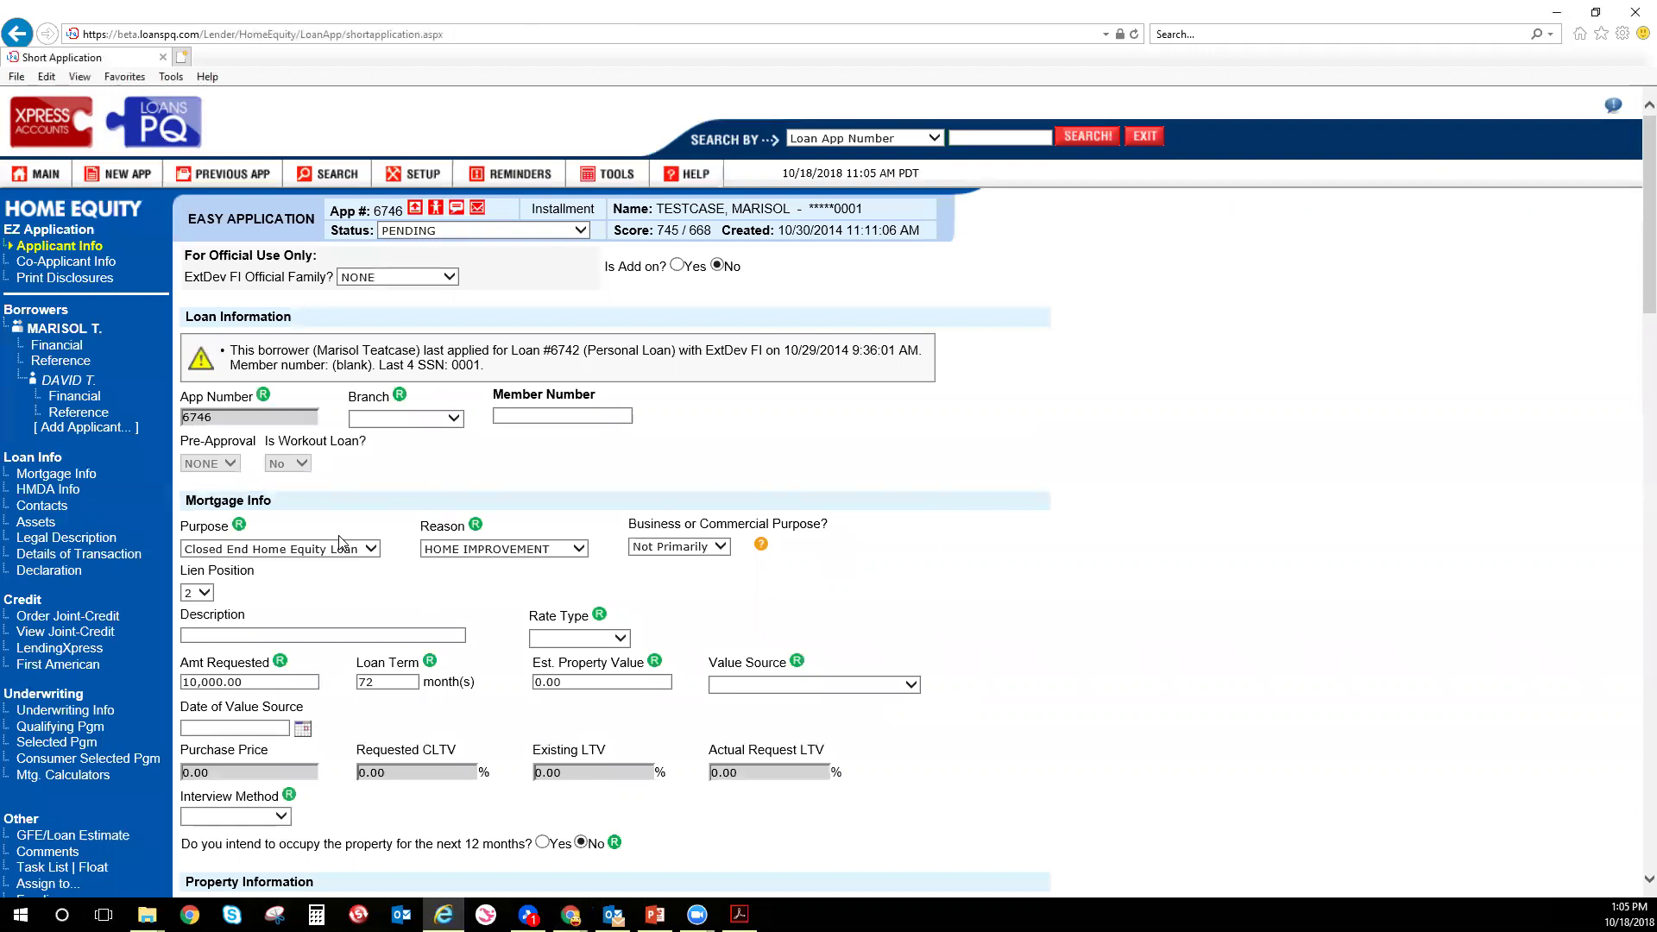
pyautogui.scroll(-3, 341, 542)
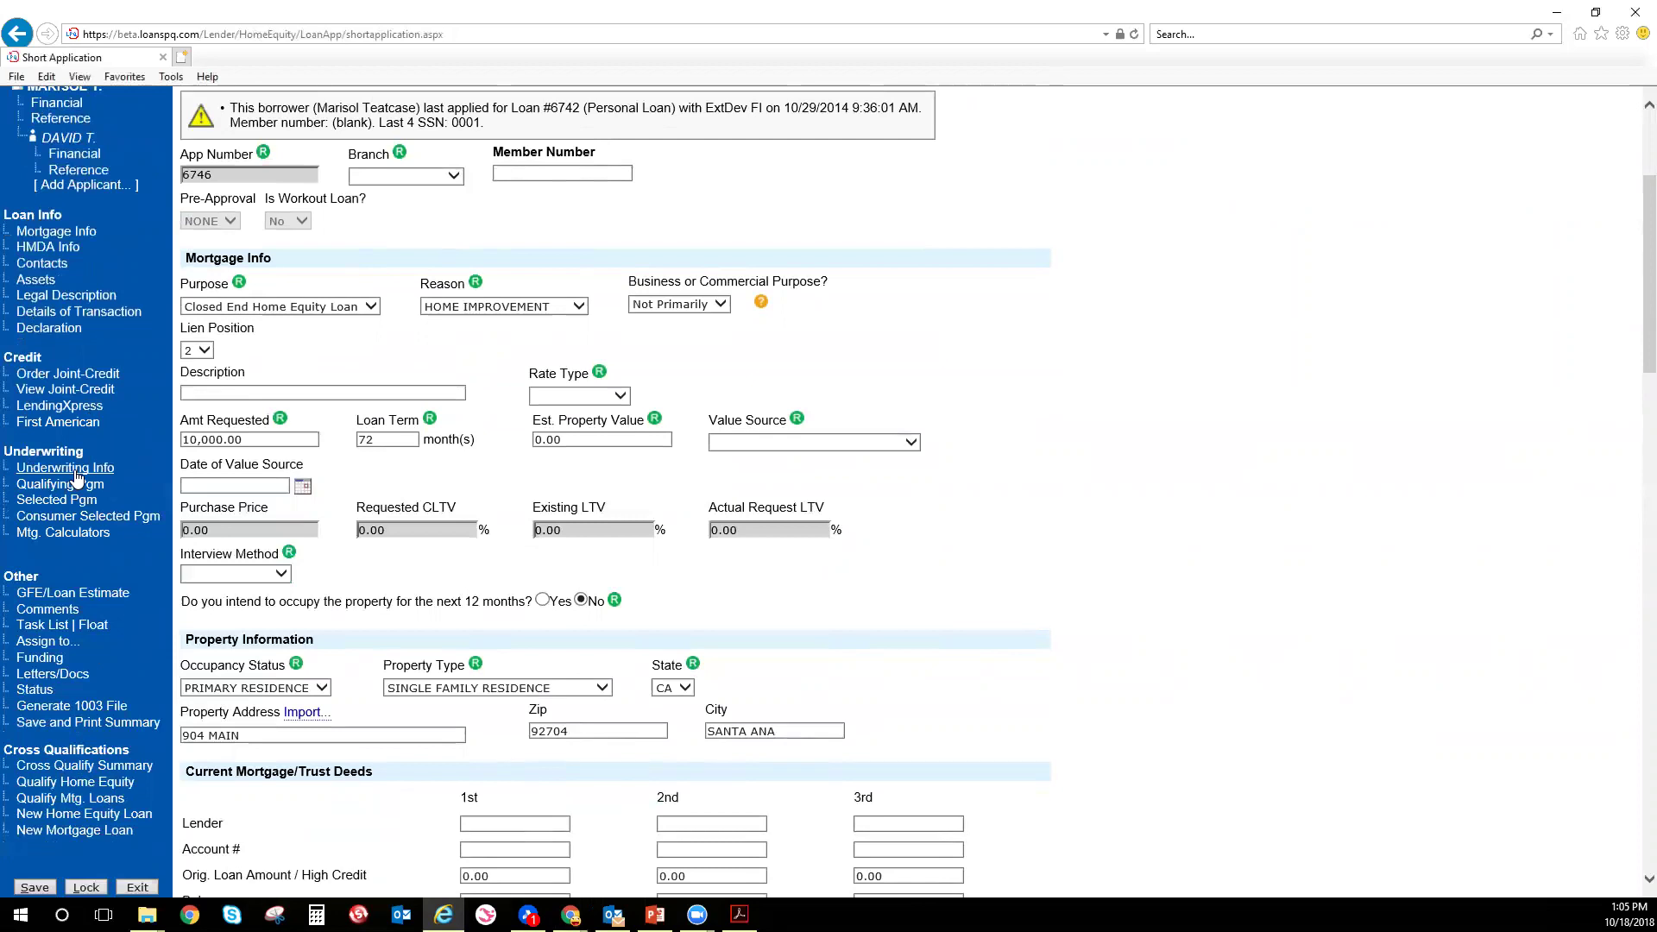
pyautogui.click(78, 470)
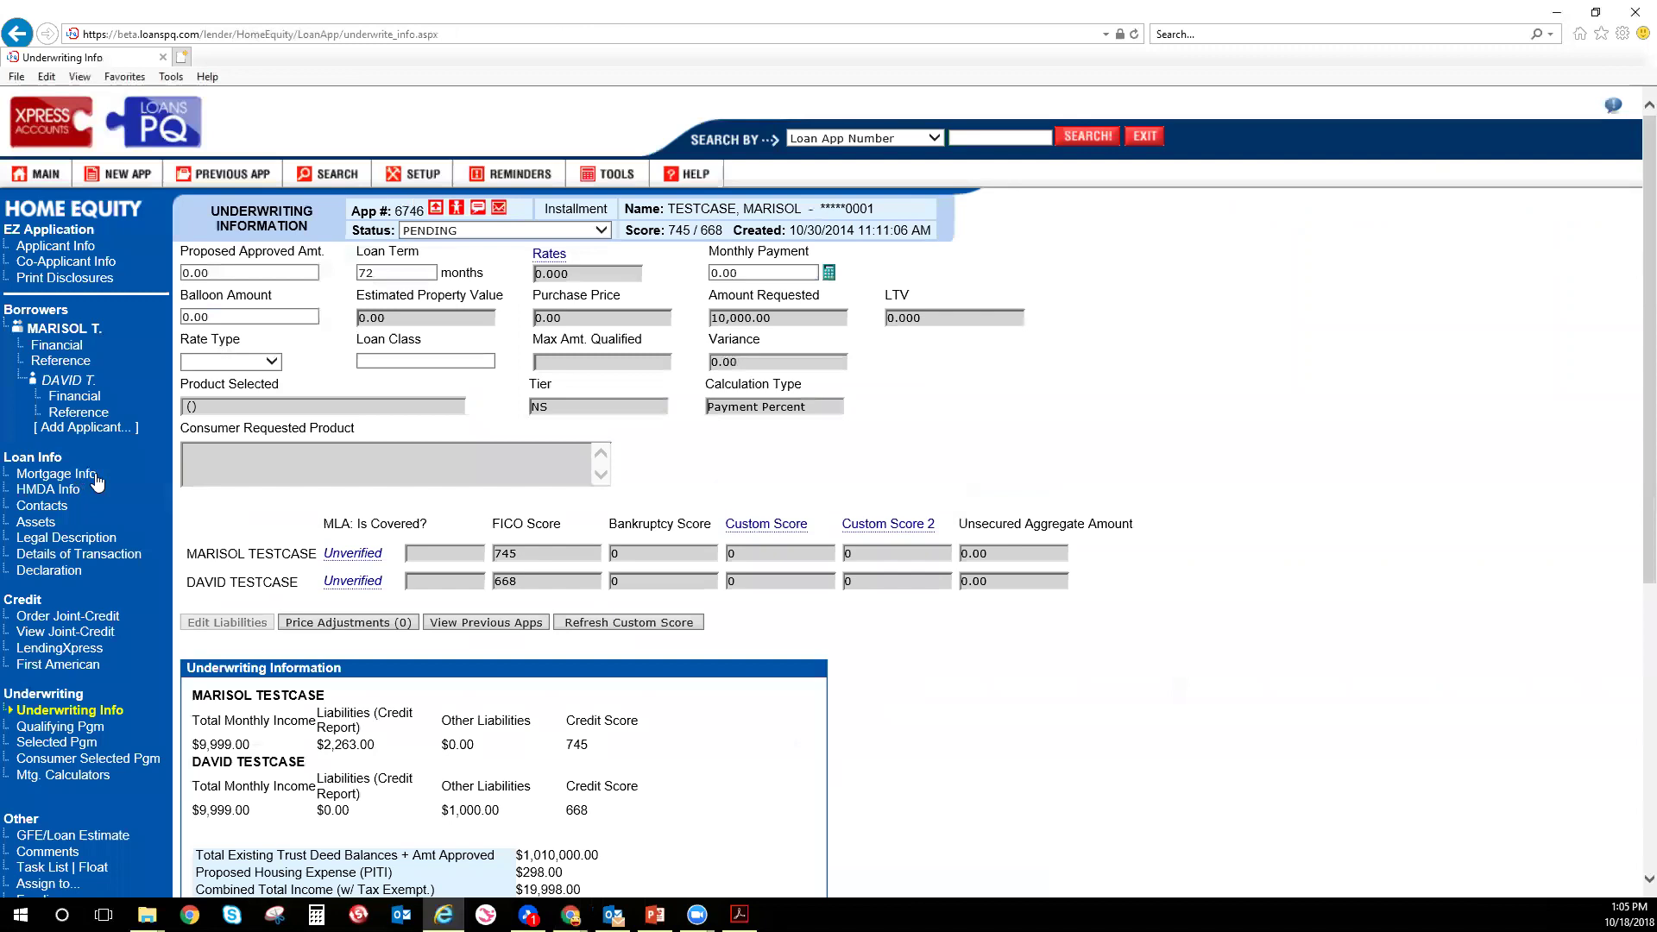
pyautogui.scroll(-1, 99, 483)
pyautogui.scroll(-3, 99, 481)
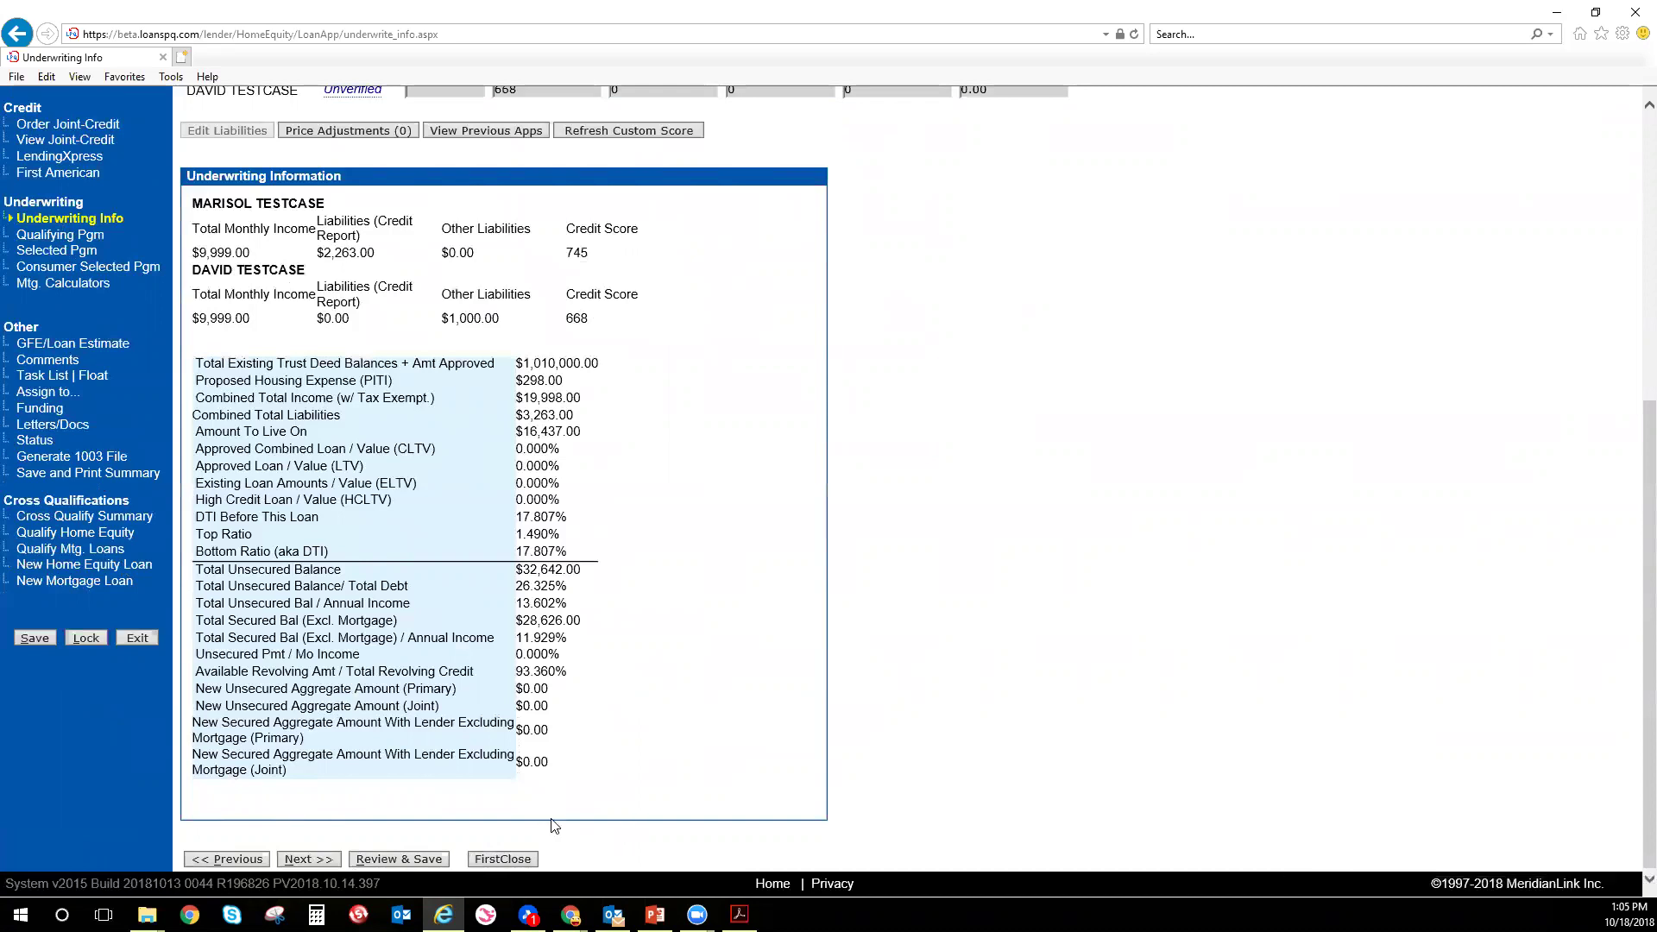
pyautogui.click(504, 859)
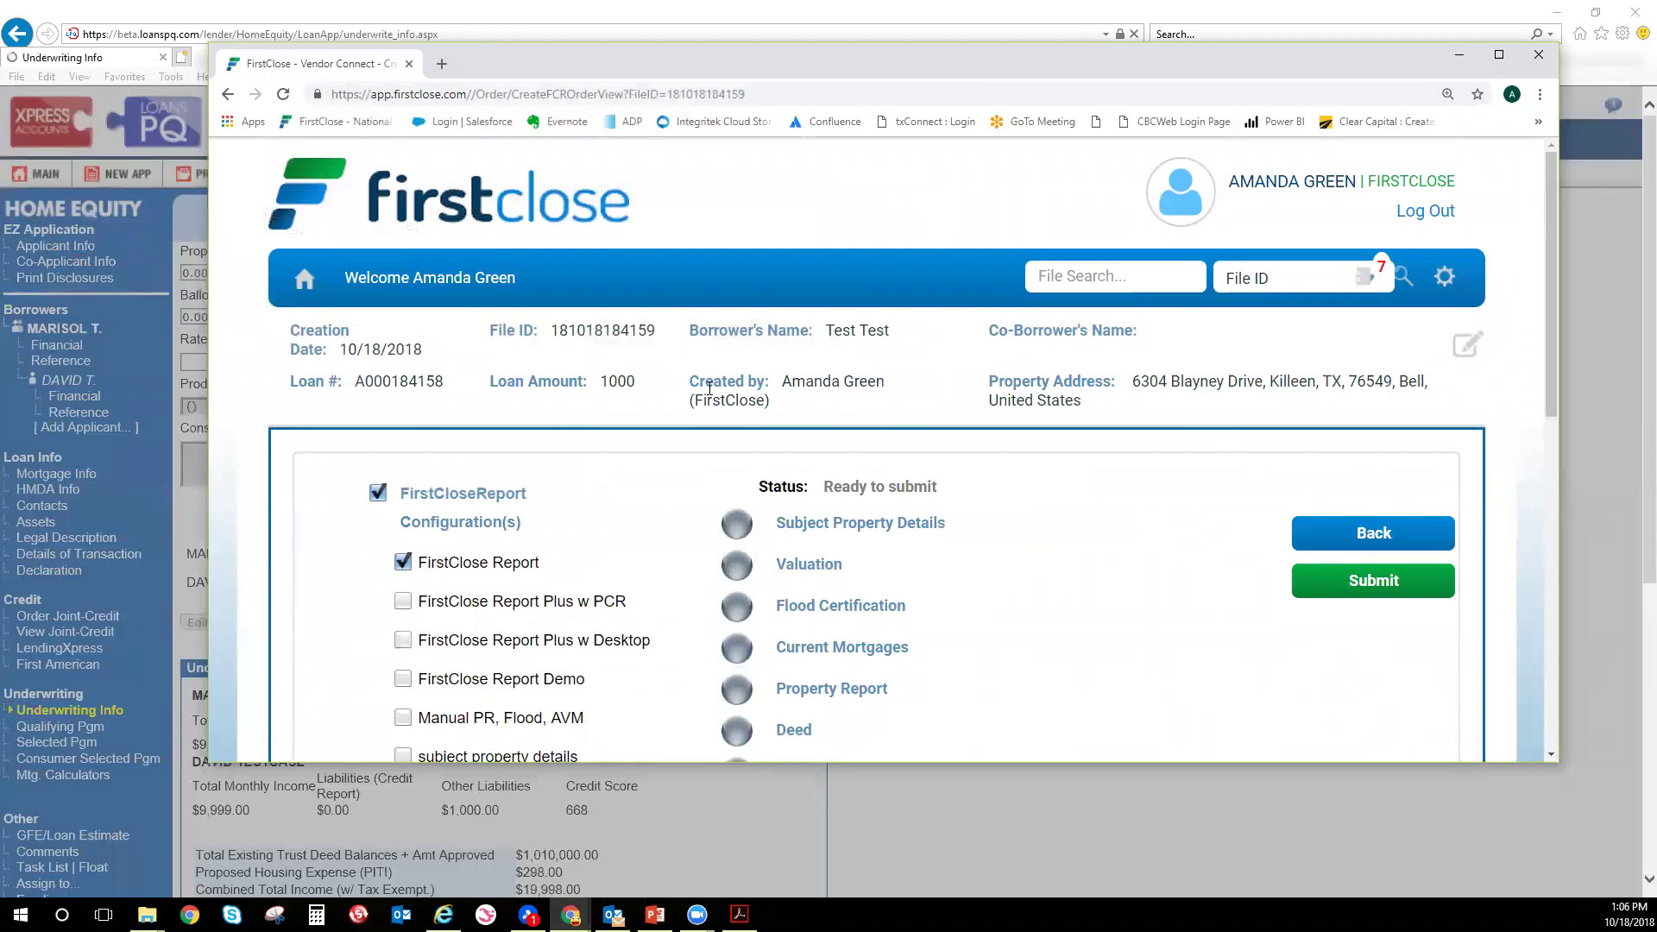
# - Review the FirstClose report configurations and a la carte products, including the individual appraisal options
pyautogui.scroll(-2, 671, 403)
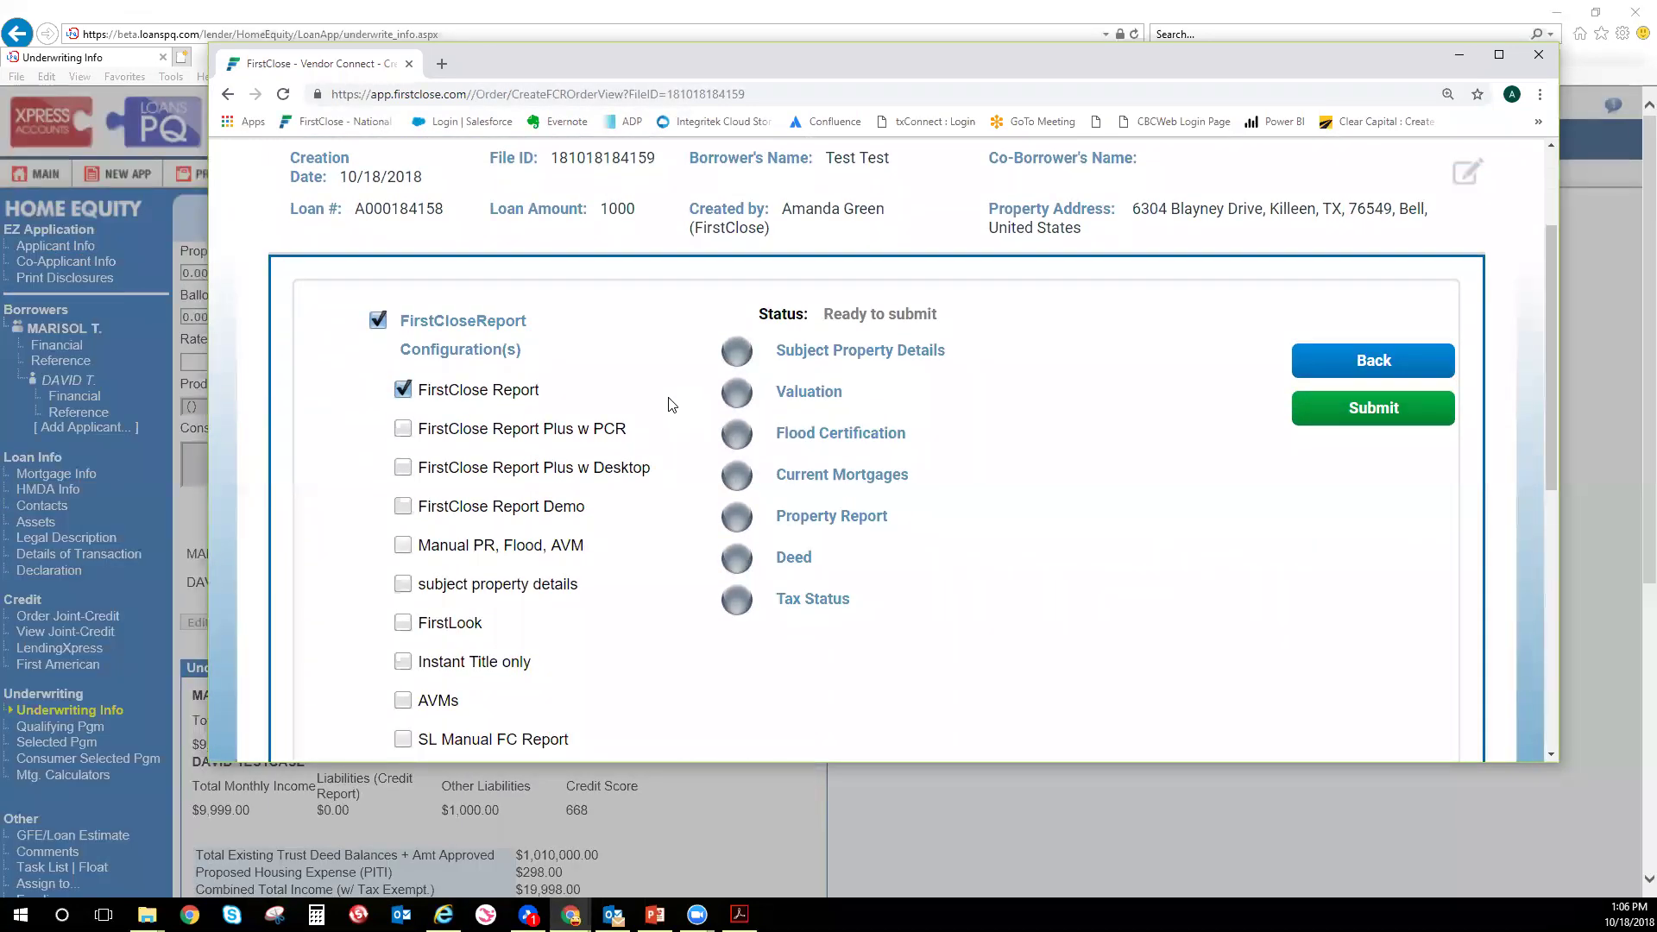
pyautogui.scroll(-1, 672, 404)
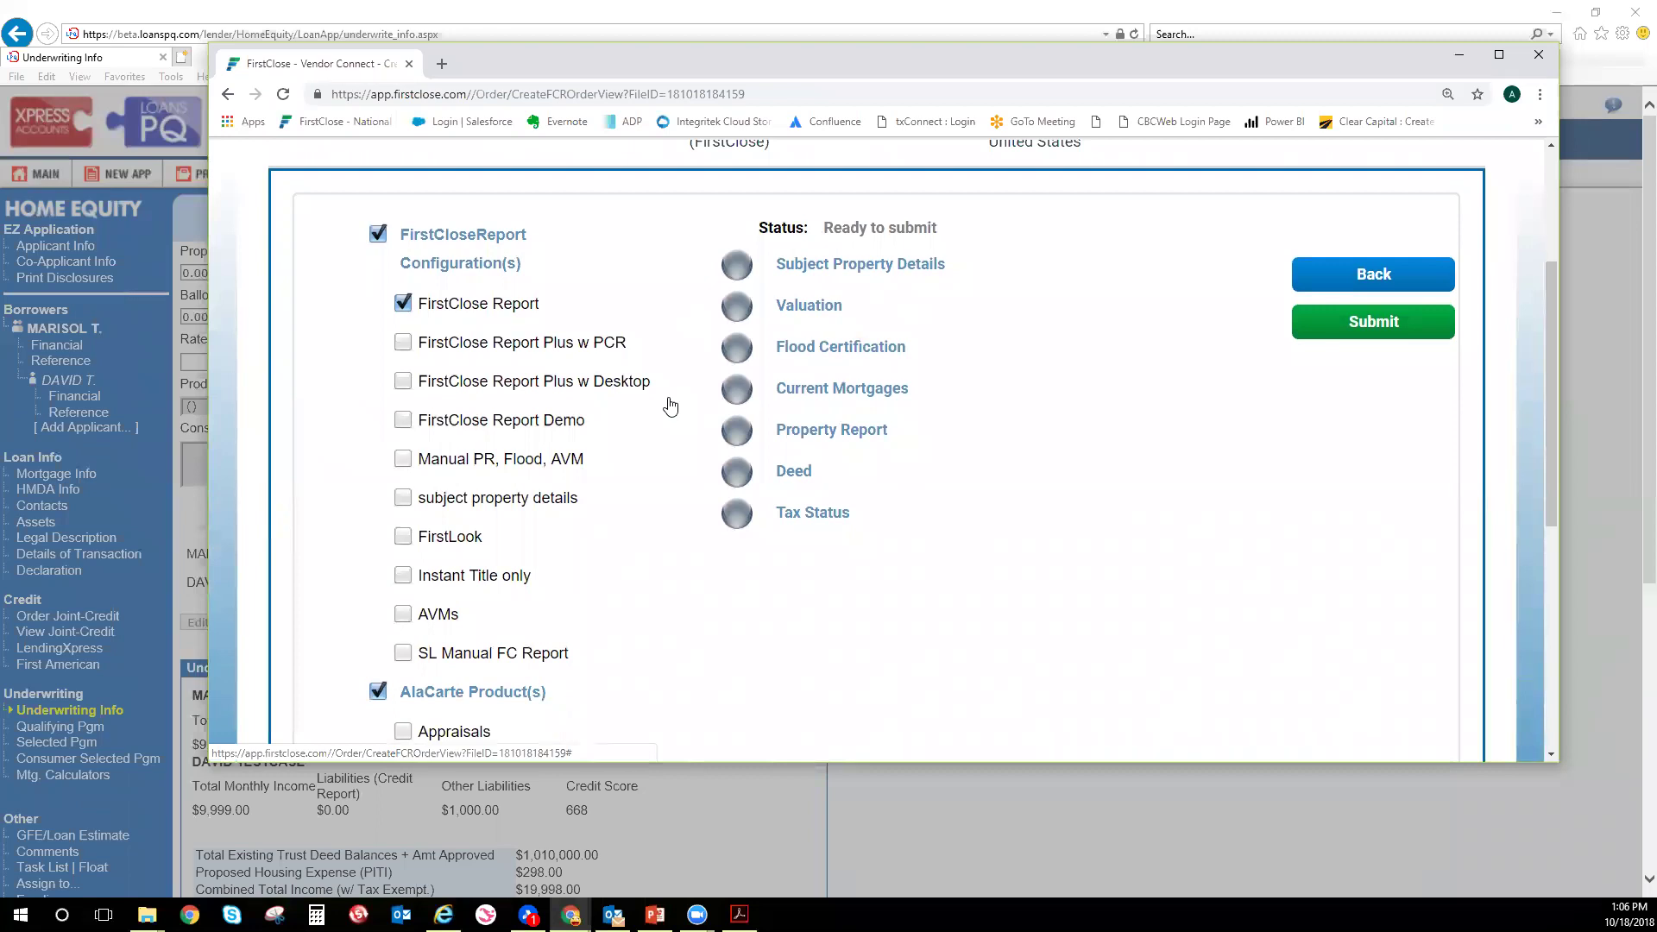
pyautogui.scroll(-3, 671, 404)
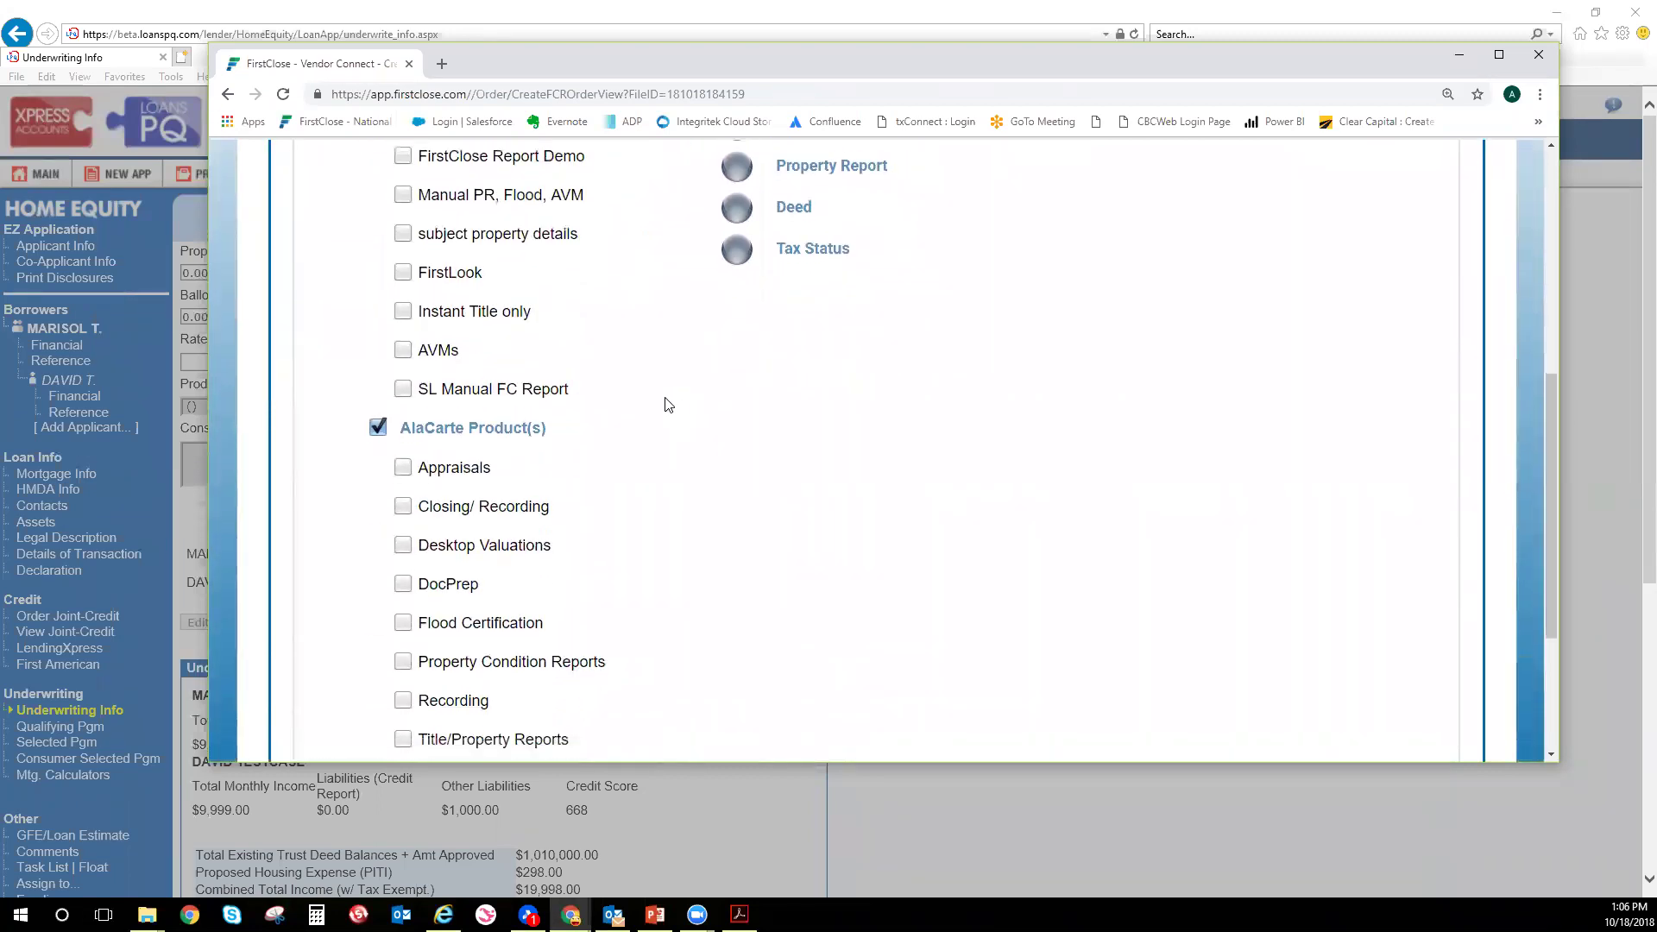
pyautogui.scroll(-1, 636, 396)
pyautogui.scroll(-1, 636, 396)
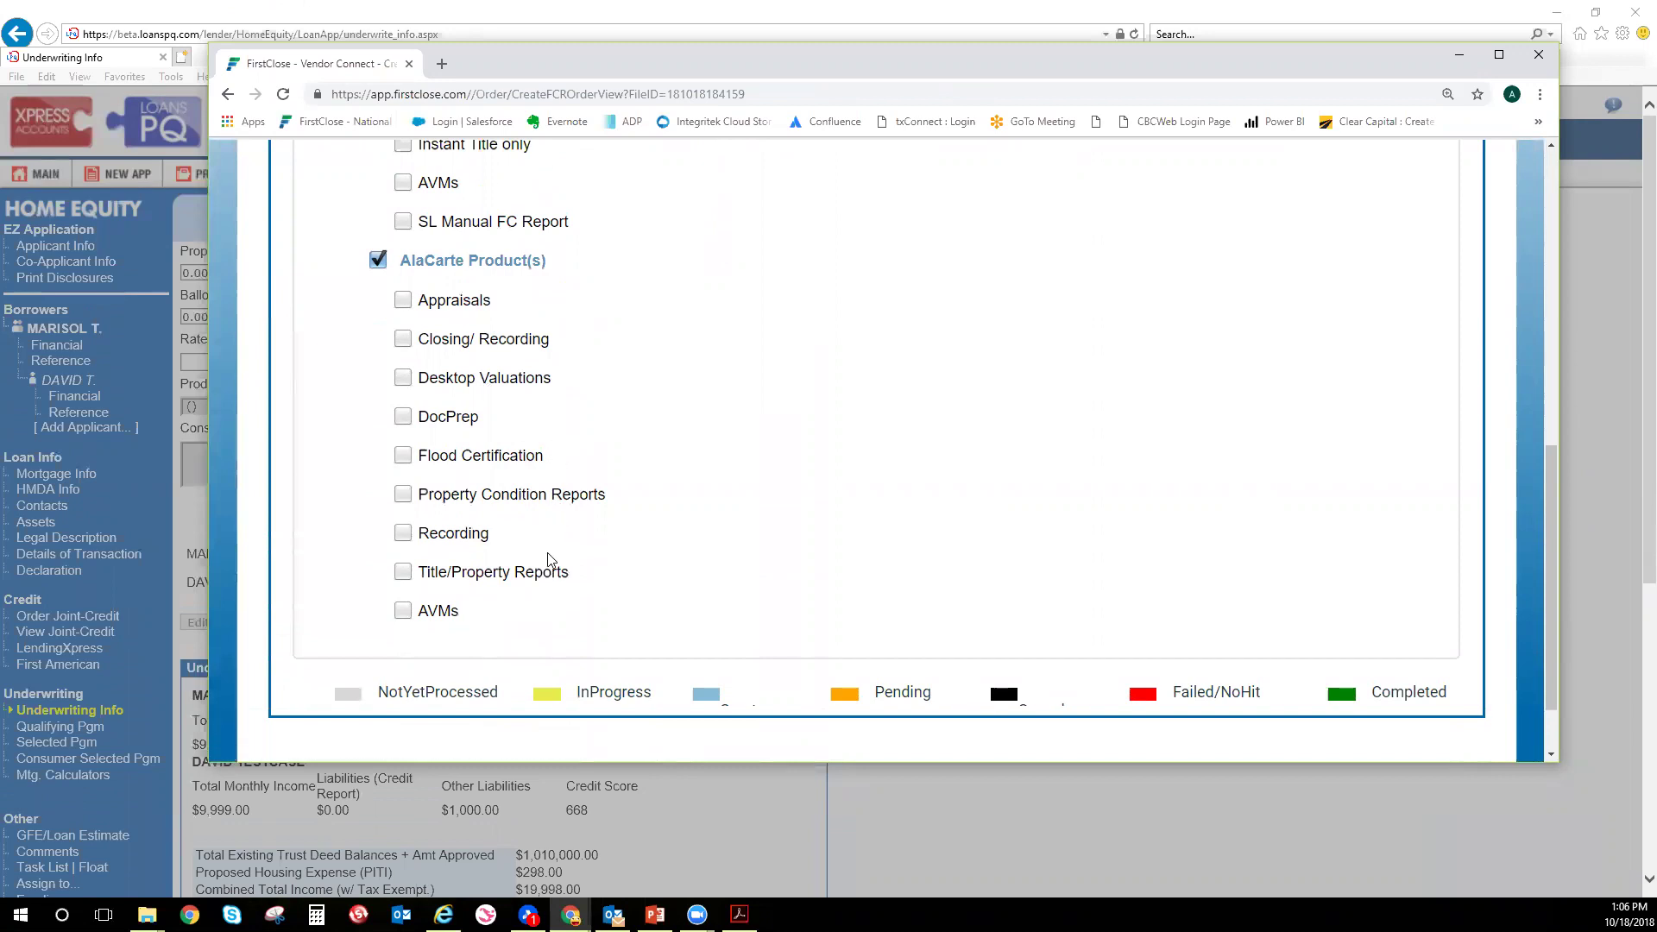
pyautogui.click(469, 302)
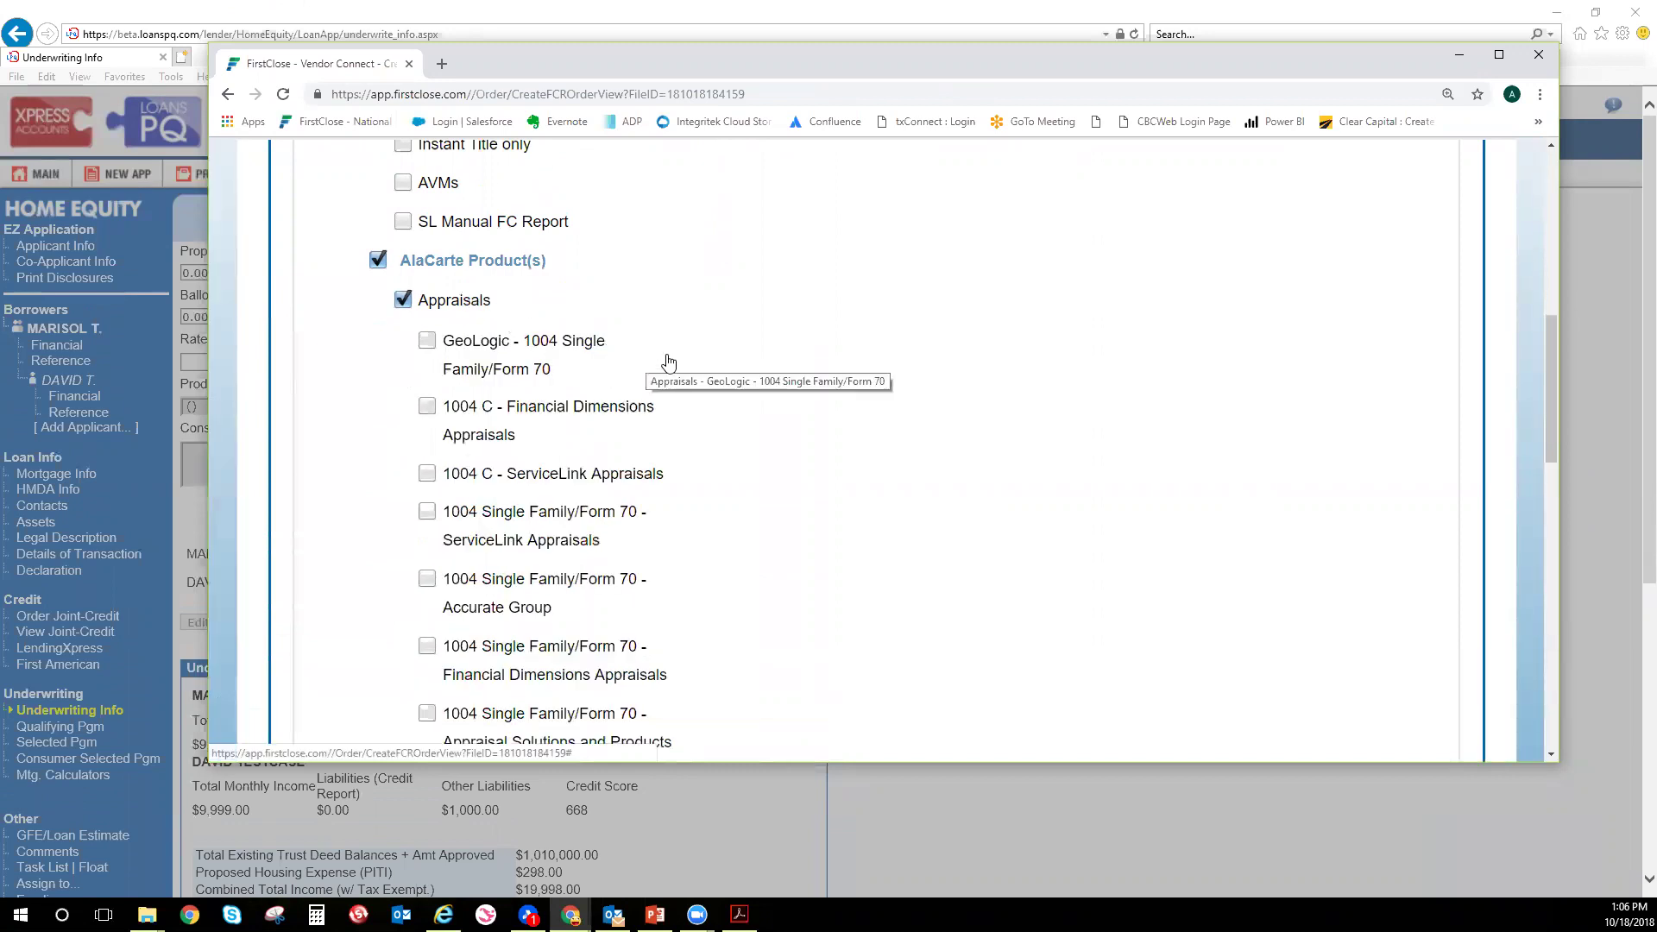
pyautogui.scroll(-1, 682, 362)
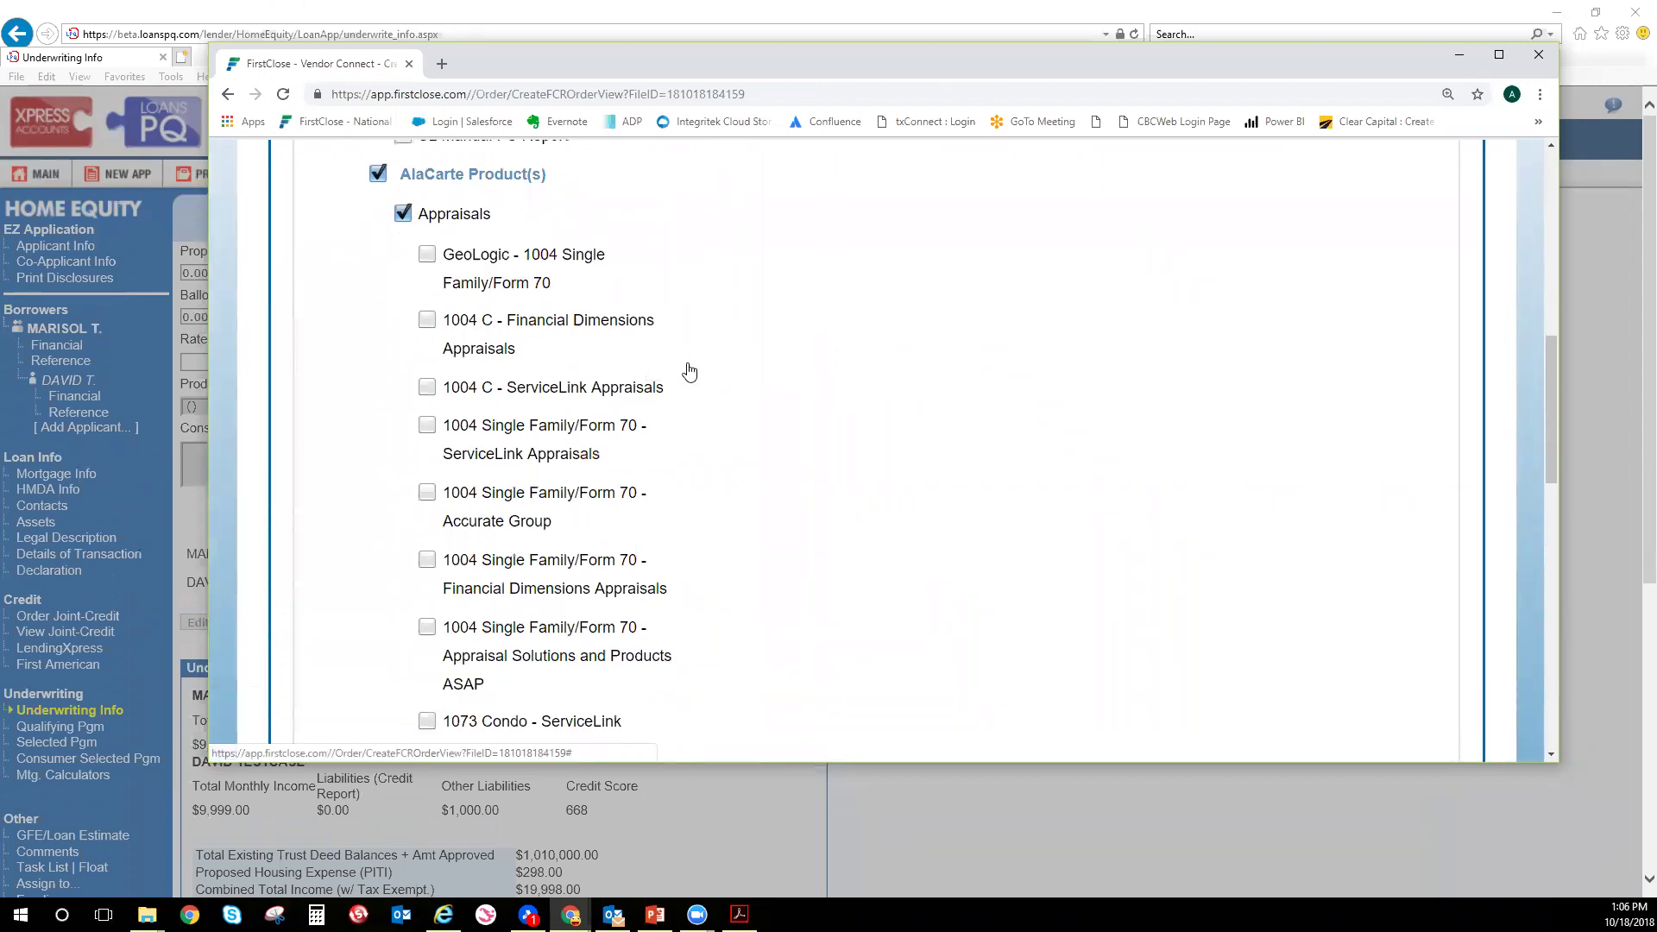
pyautogui.scroll(-3, 689, 371)
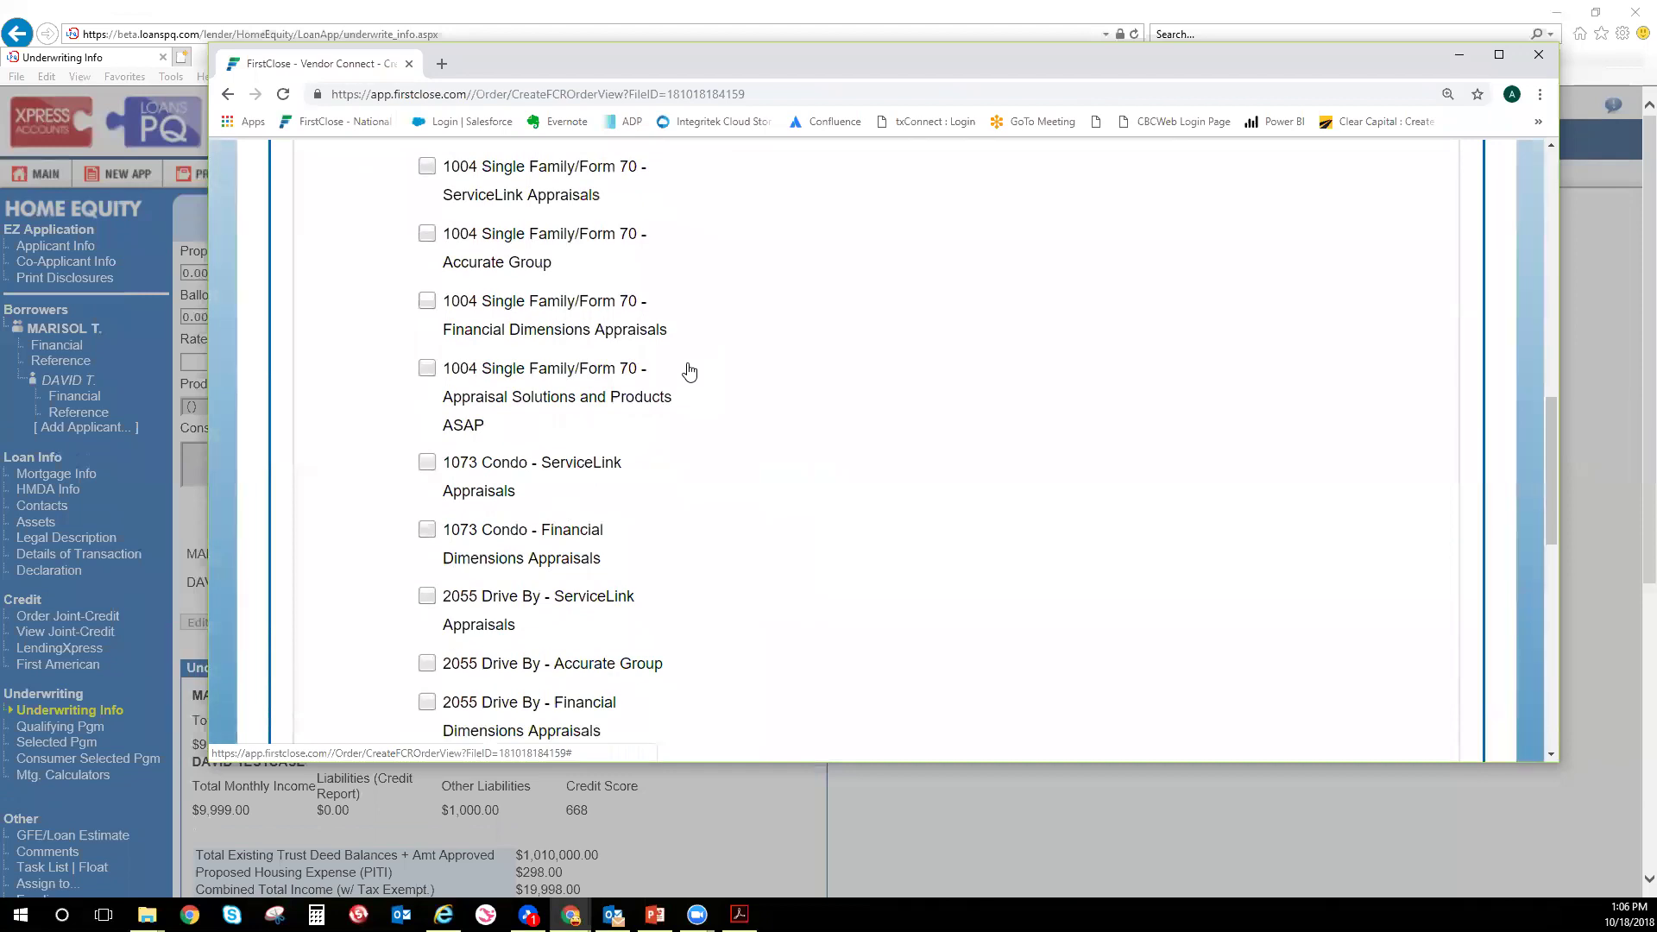
pyautogui.scroll(-2, 688, 371)
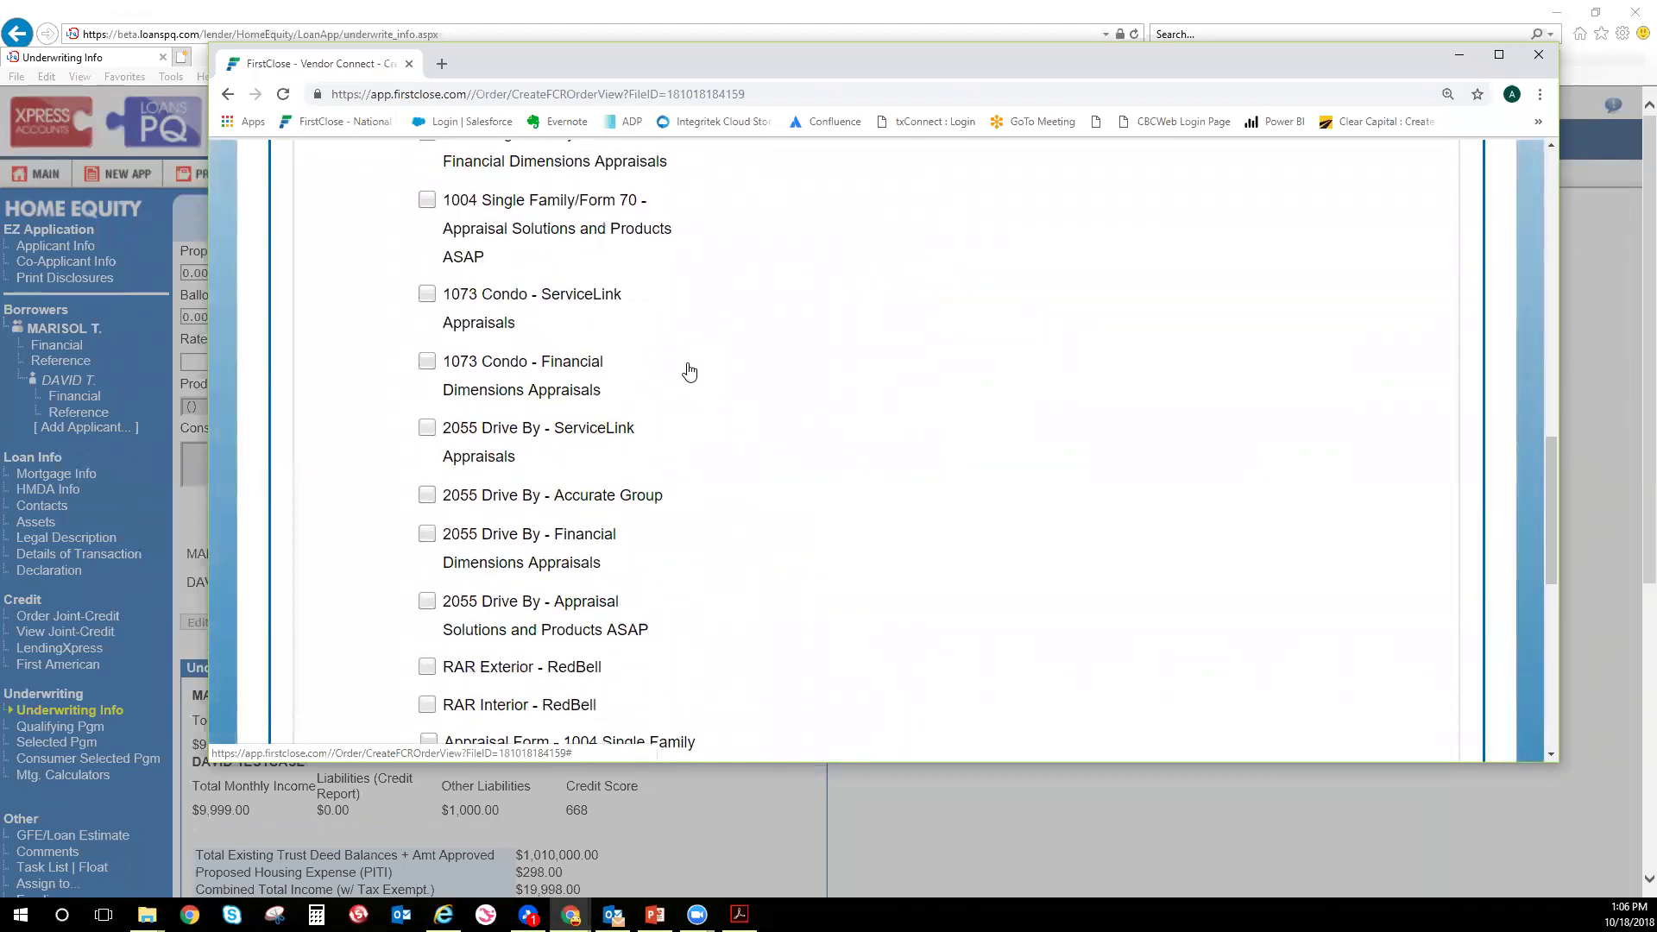
pyautogui.scroll(8, 689, 371)
pyautogui.click(464, 388)
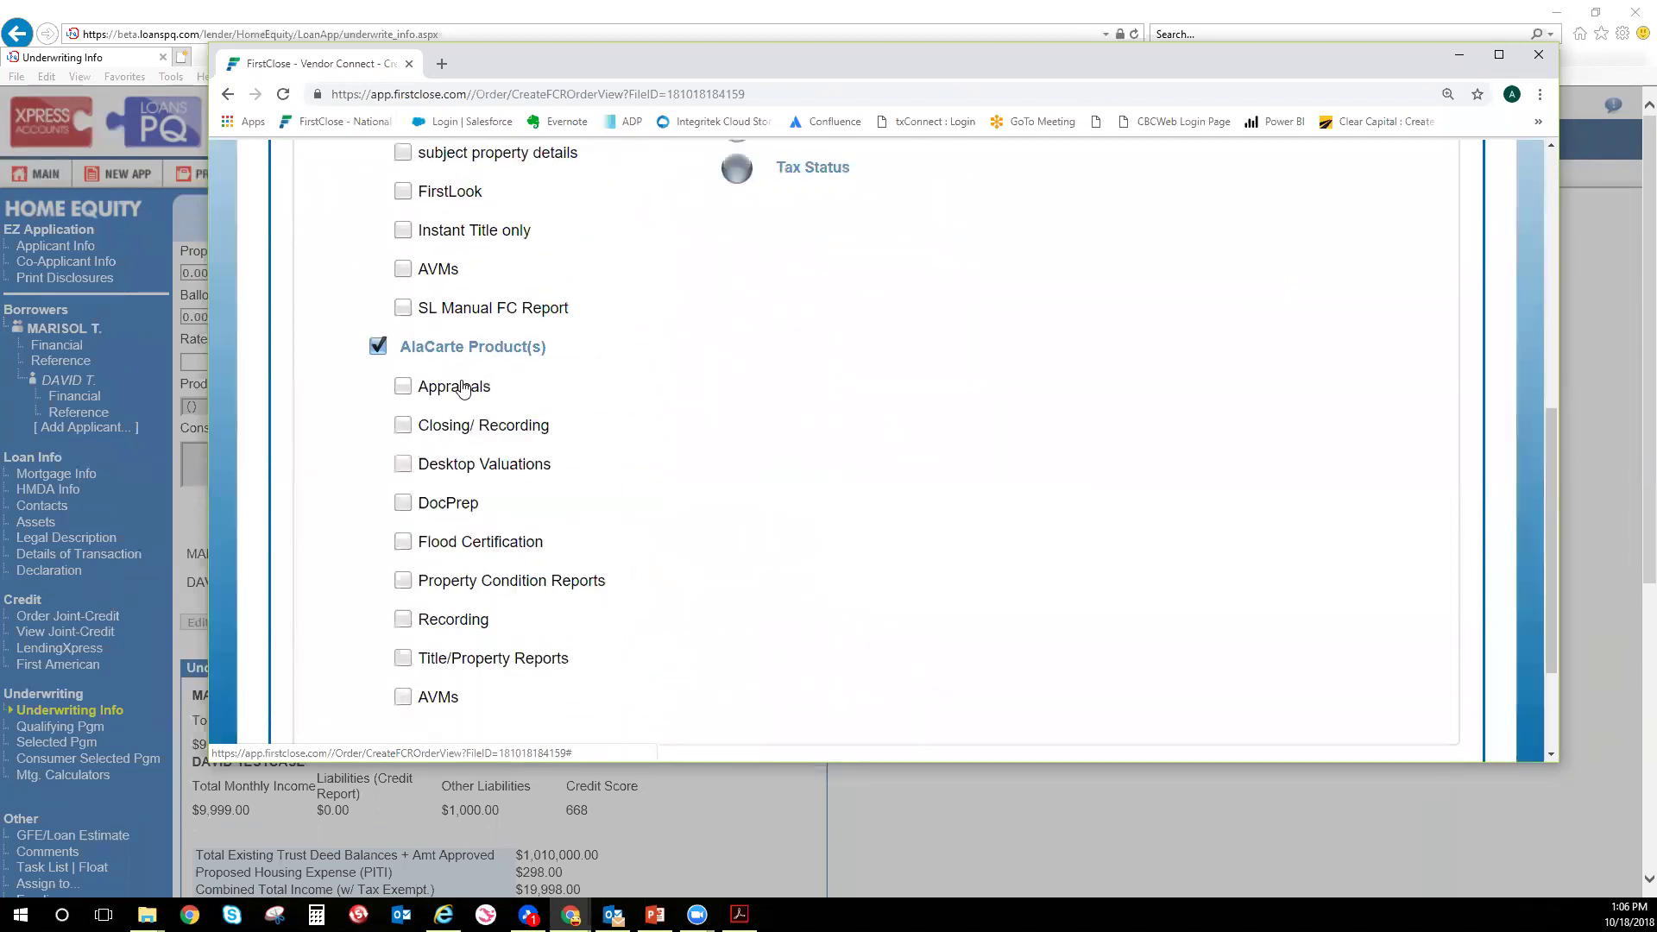
# - Inspect the a la carte products offered under Flood Certification and Title/Property Reports
pyautogui.scroll(-2, 466, 384)
pyautogui.click(467, 373)
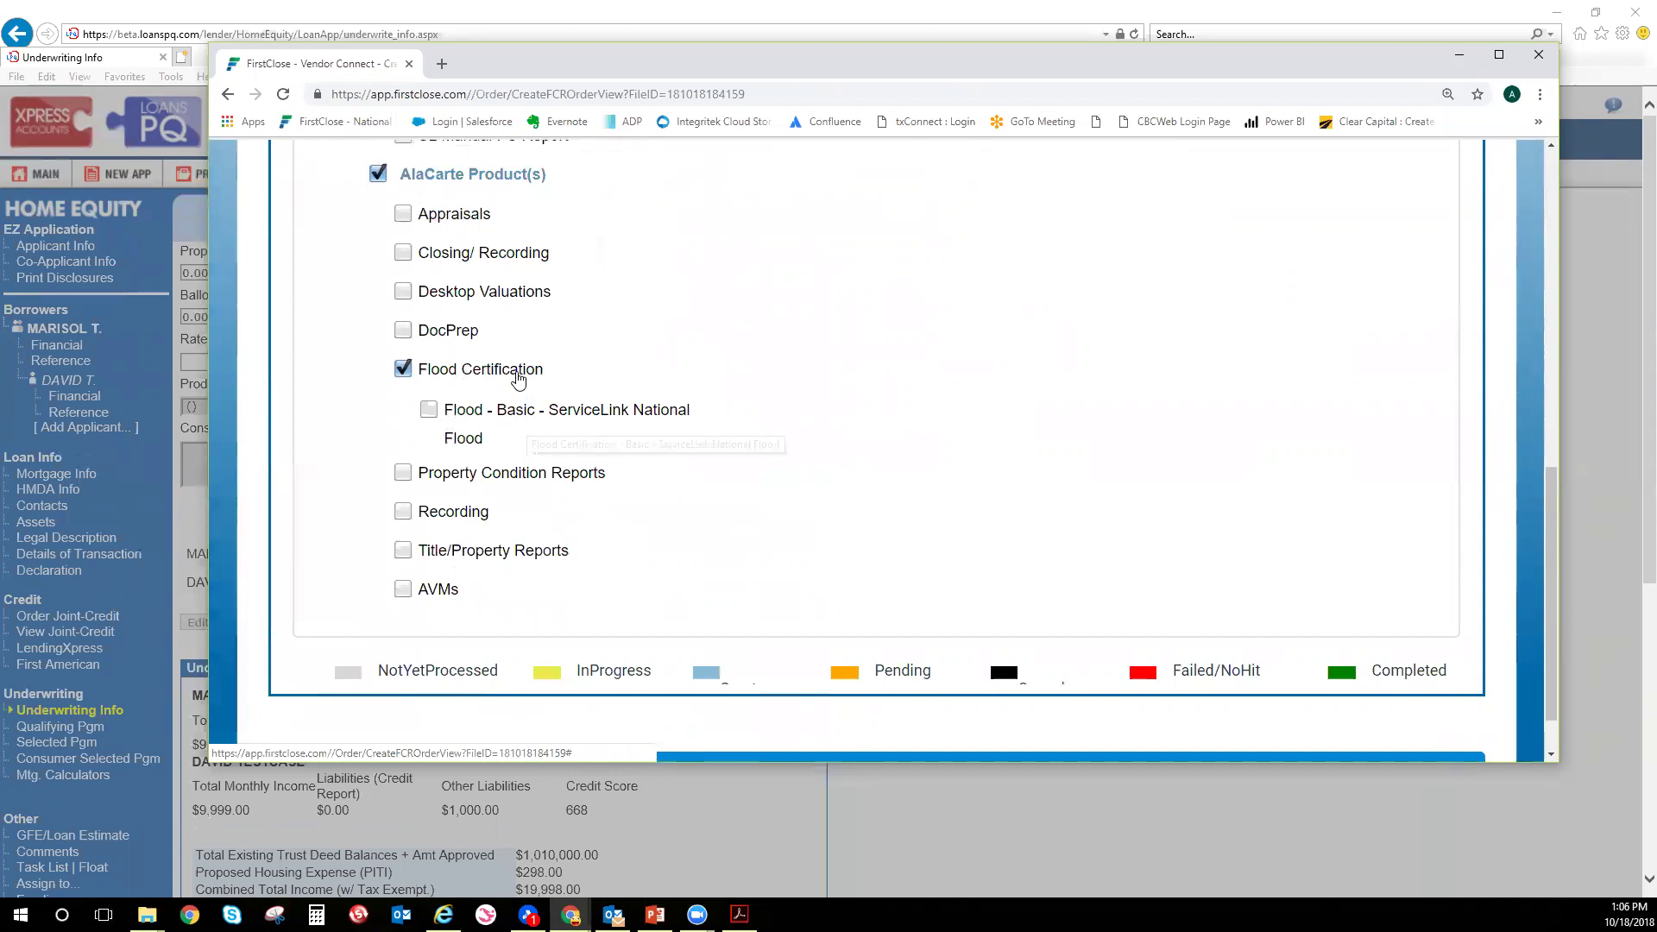
pyautogui.click(518, 371)
pyautogui.click(499, 488)
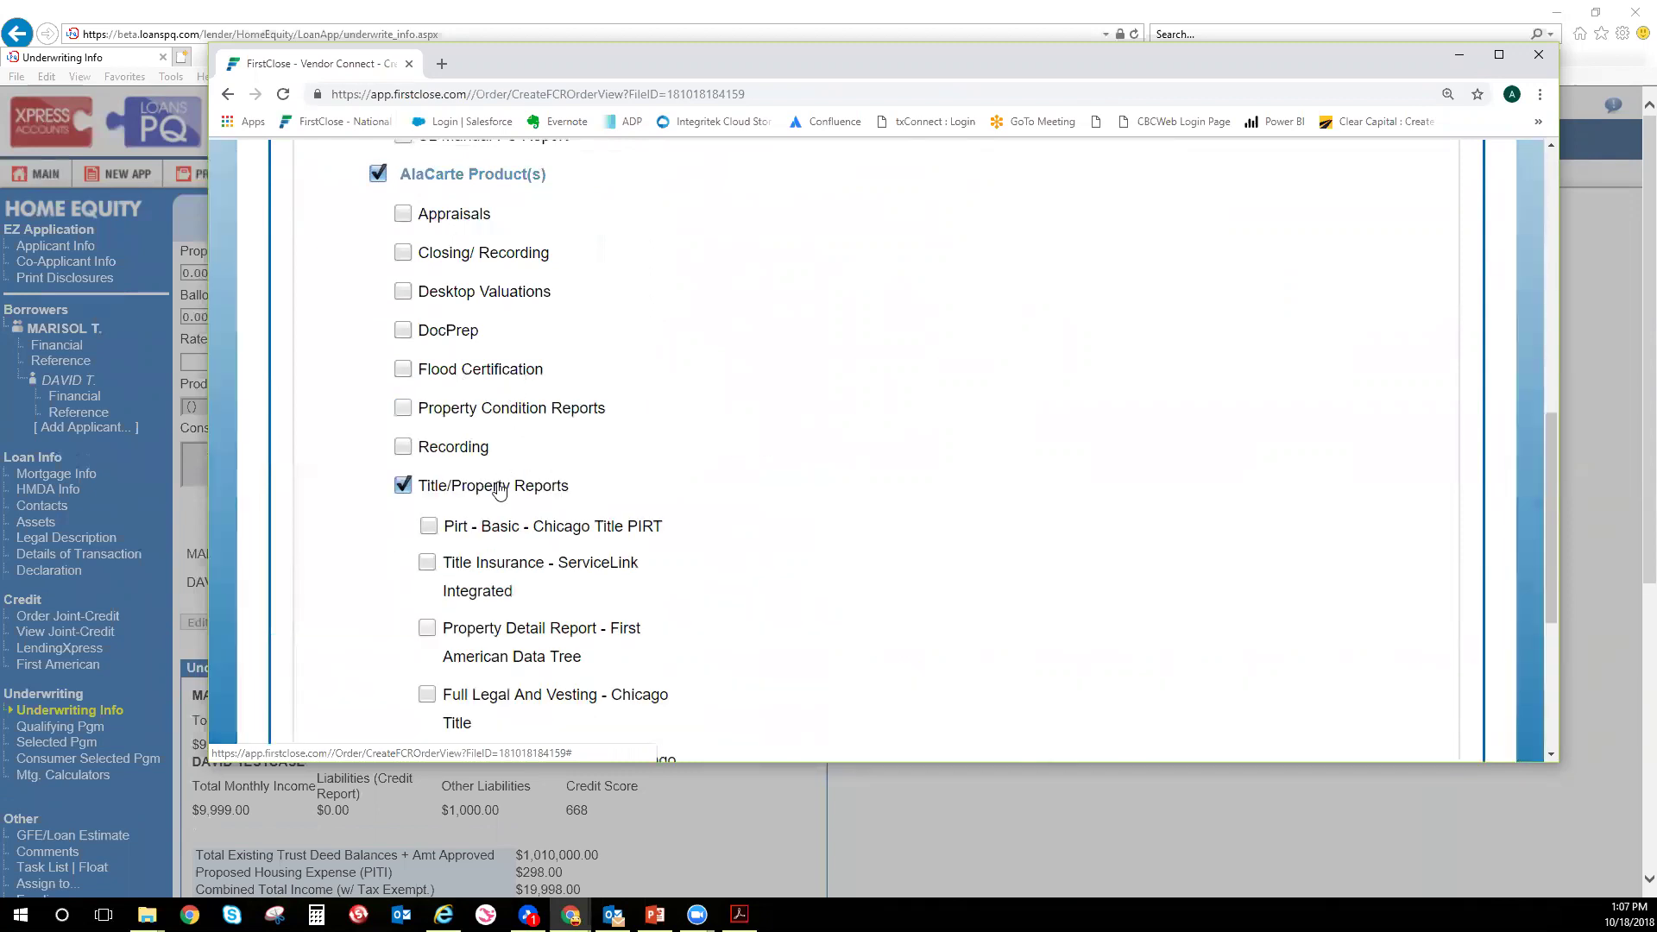
pyautogui.scroll(-2, 500, 483)
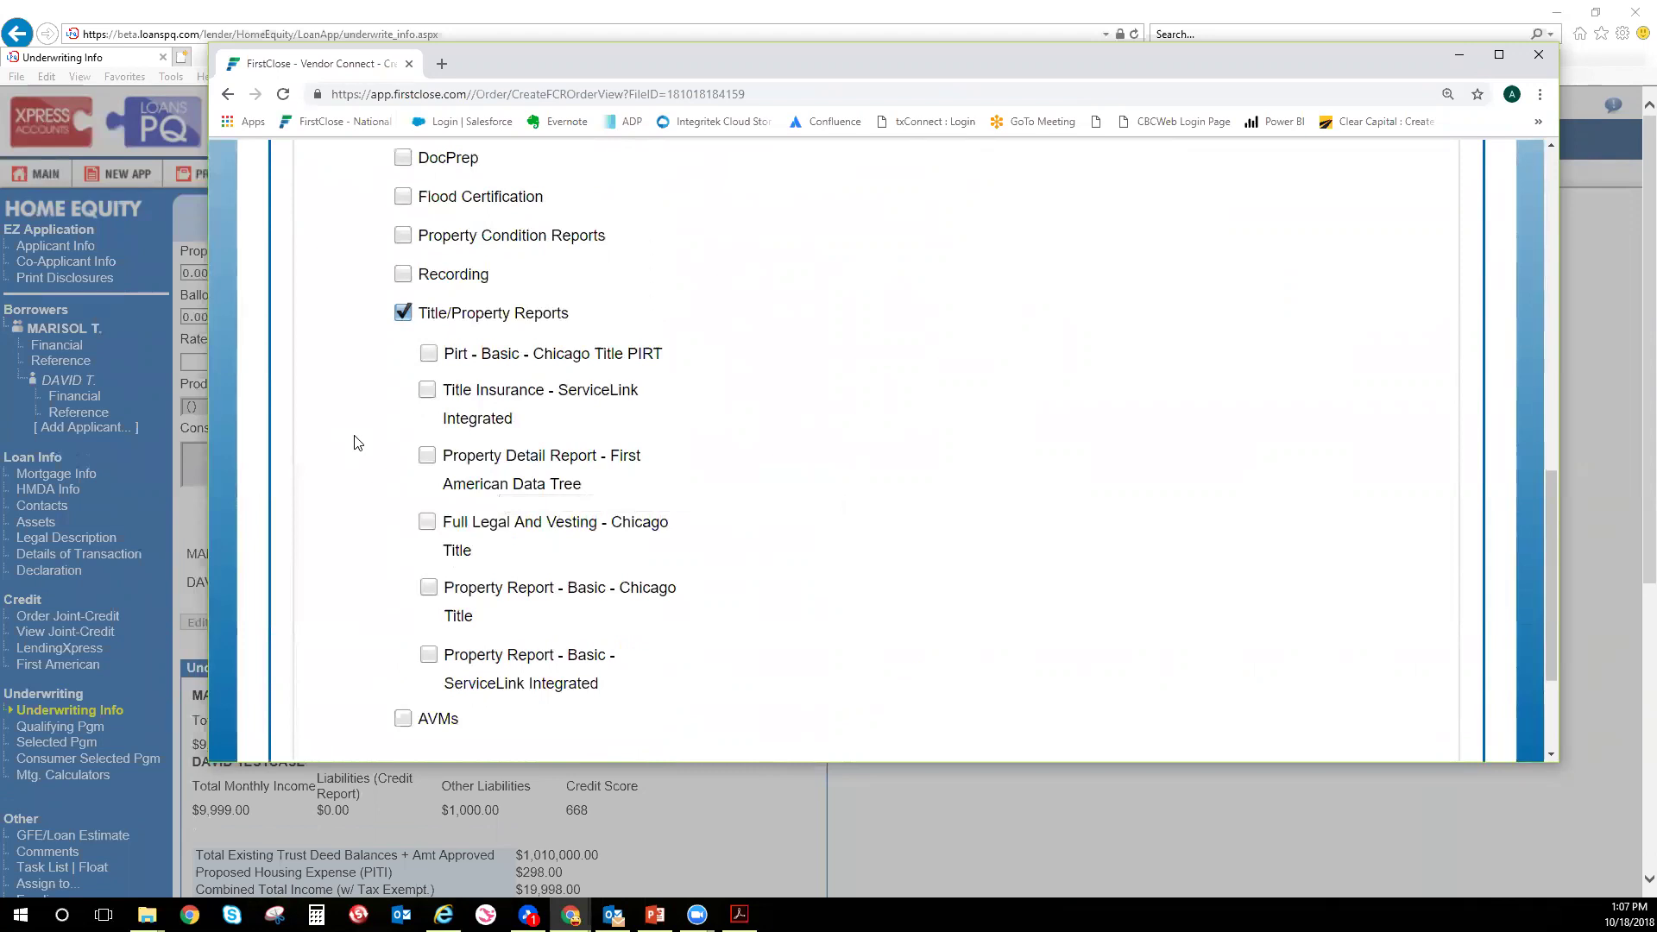
pyautogui.click(459, 327)
# - Check which components the FirstClose Report Plus w PCR and FirstClose Report Plus w Desktop configurations include
pyautogui.scroll(5, 459, 327)
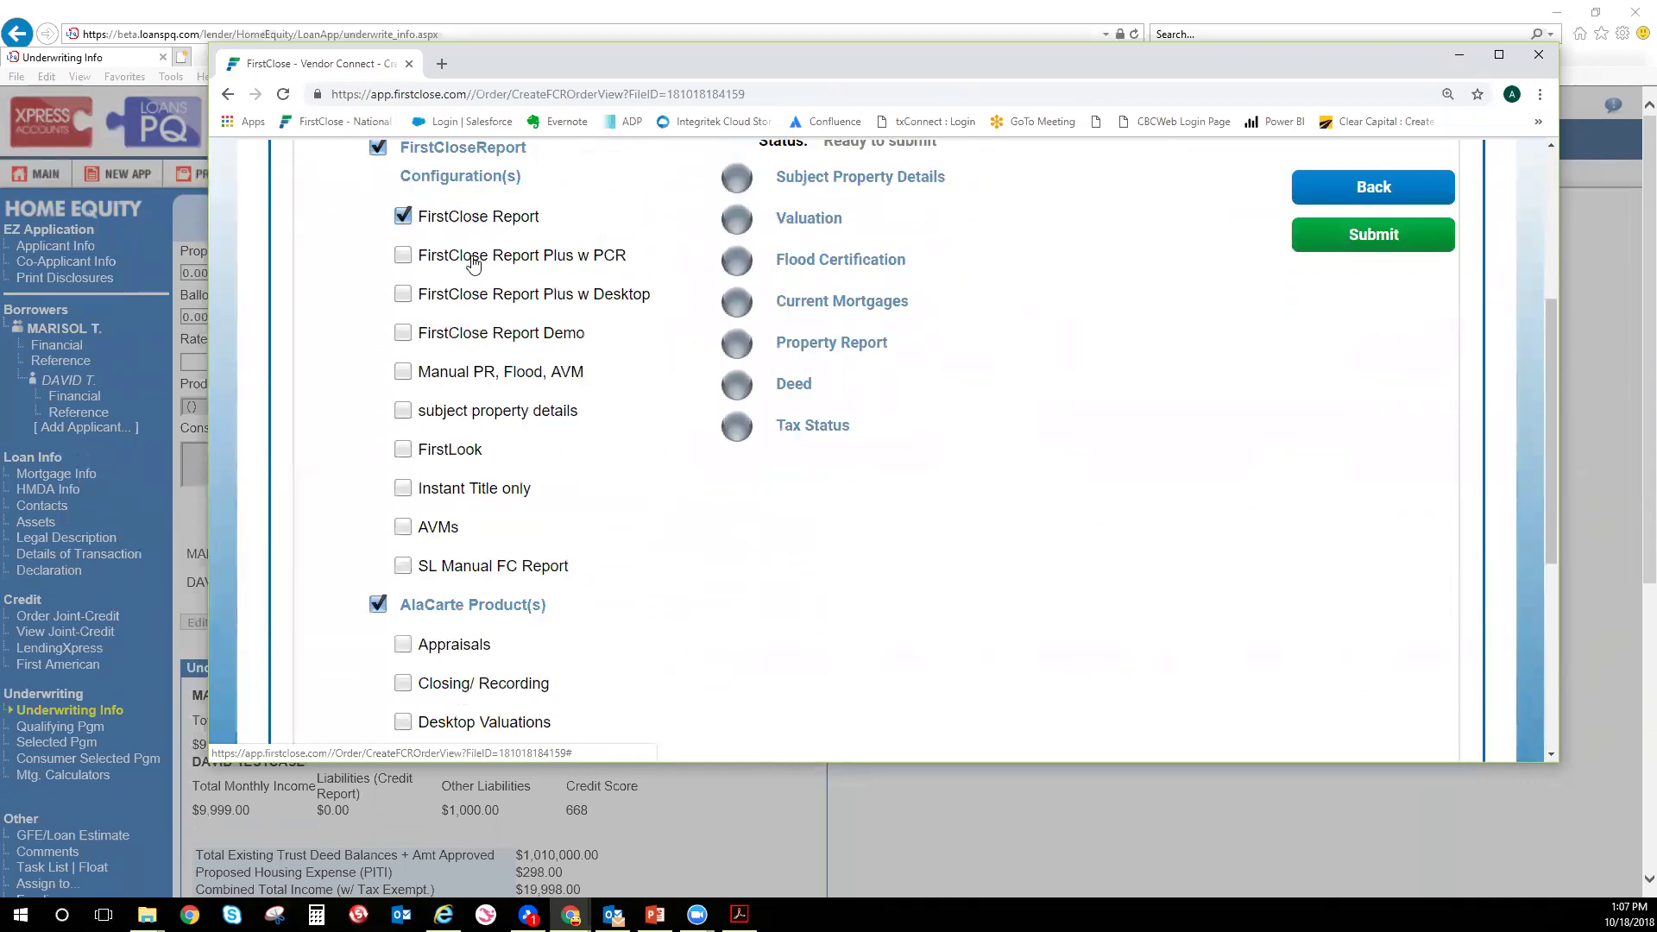
pyautogui.click(473, 264)
pyautogui.scroll(1, 472, 263)
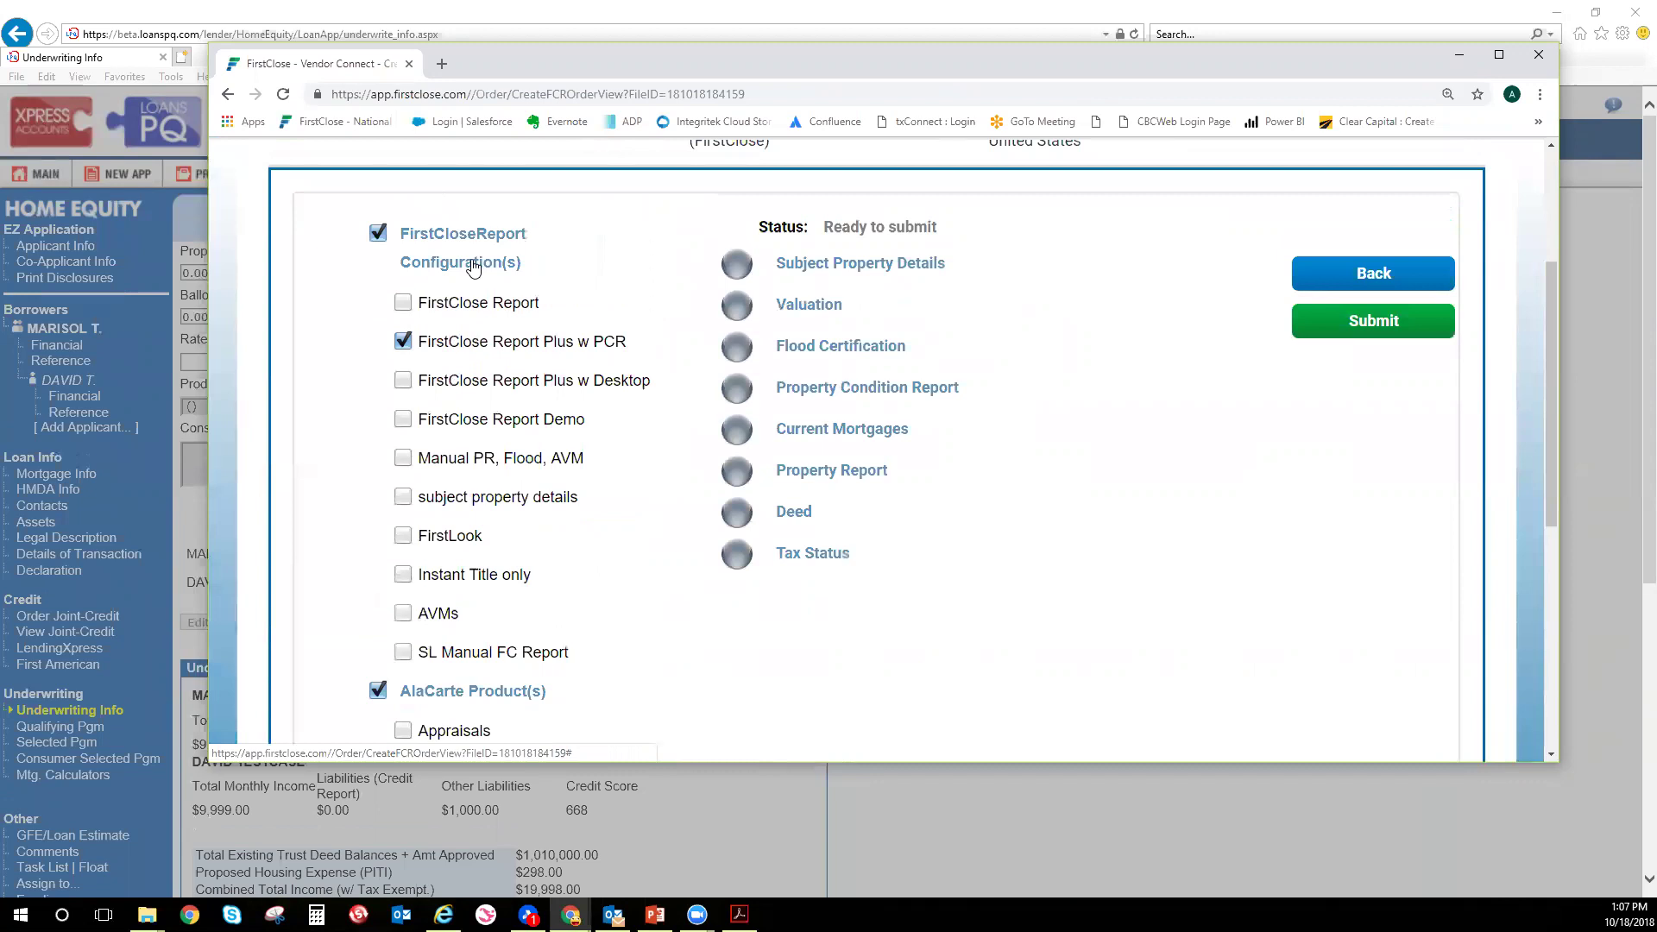
pyautogui.click(468, 388)
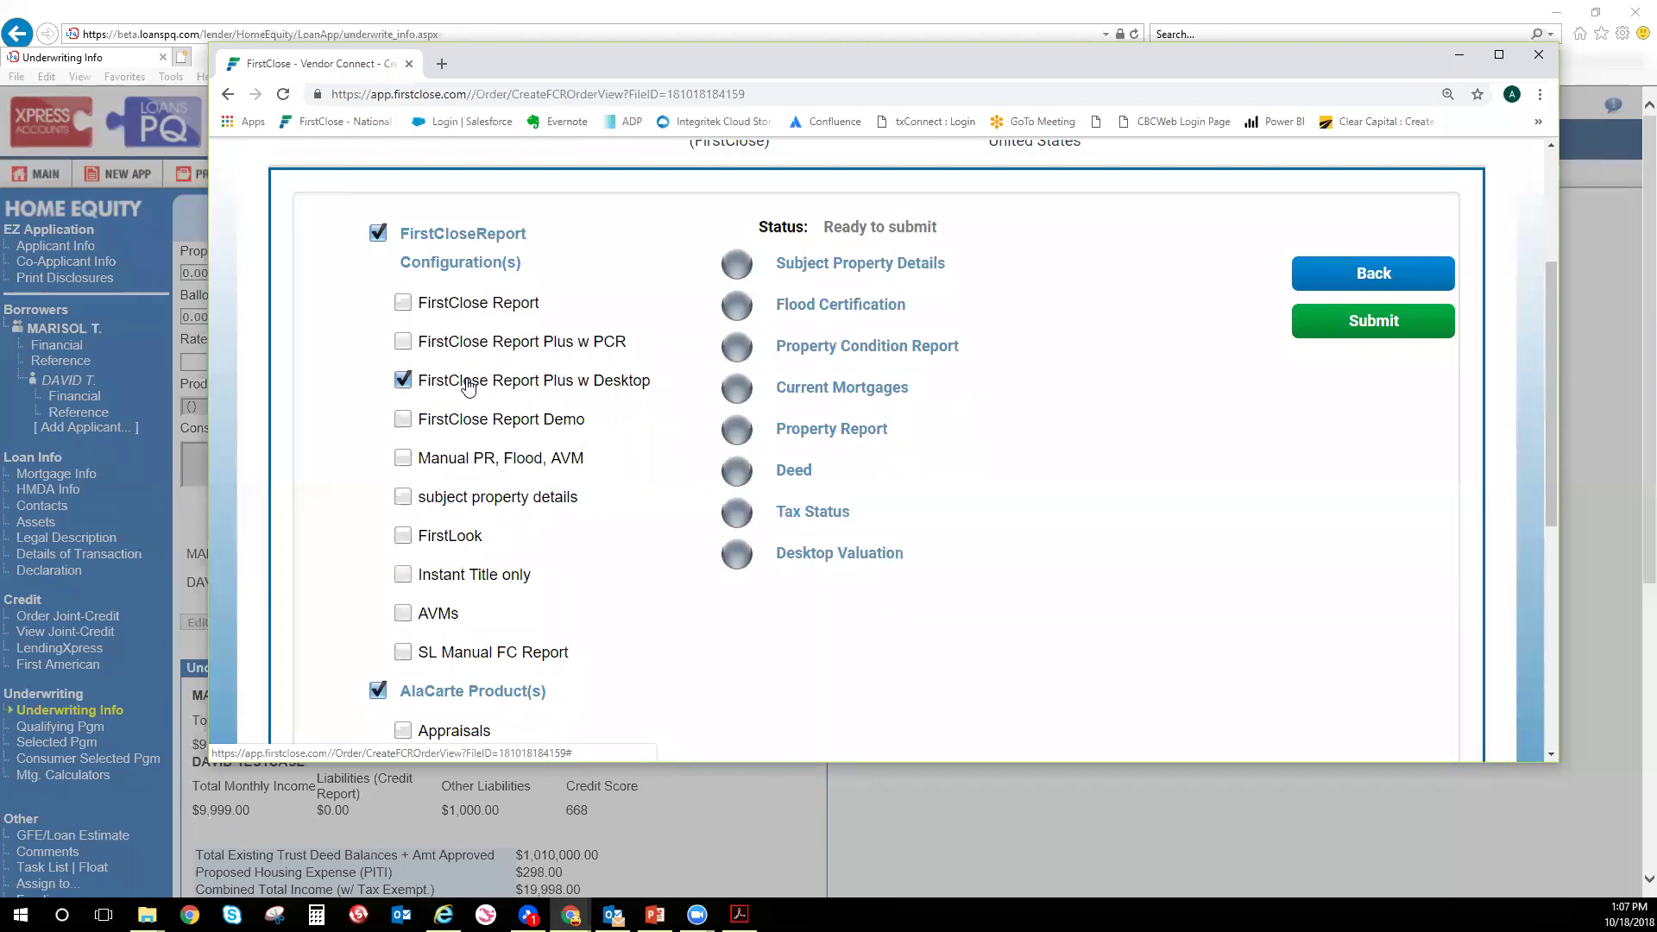
# - Select the FirstClose Report Demo configuration and submit the order, supplying the borrower's SSN and saving the borrower details
pyautogui.click(454, 423)
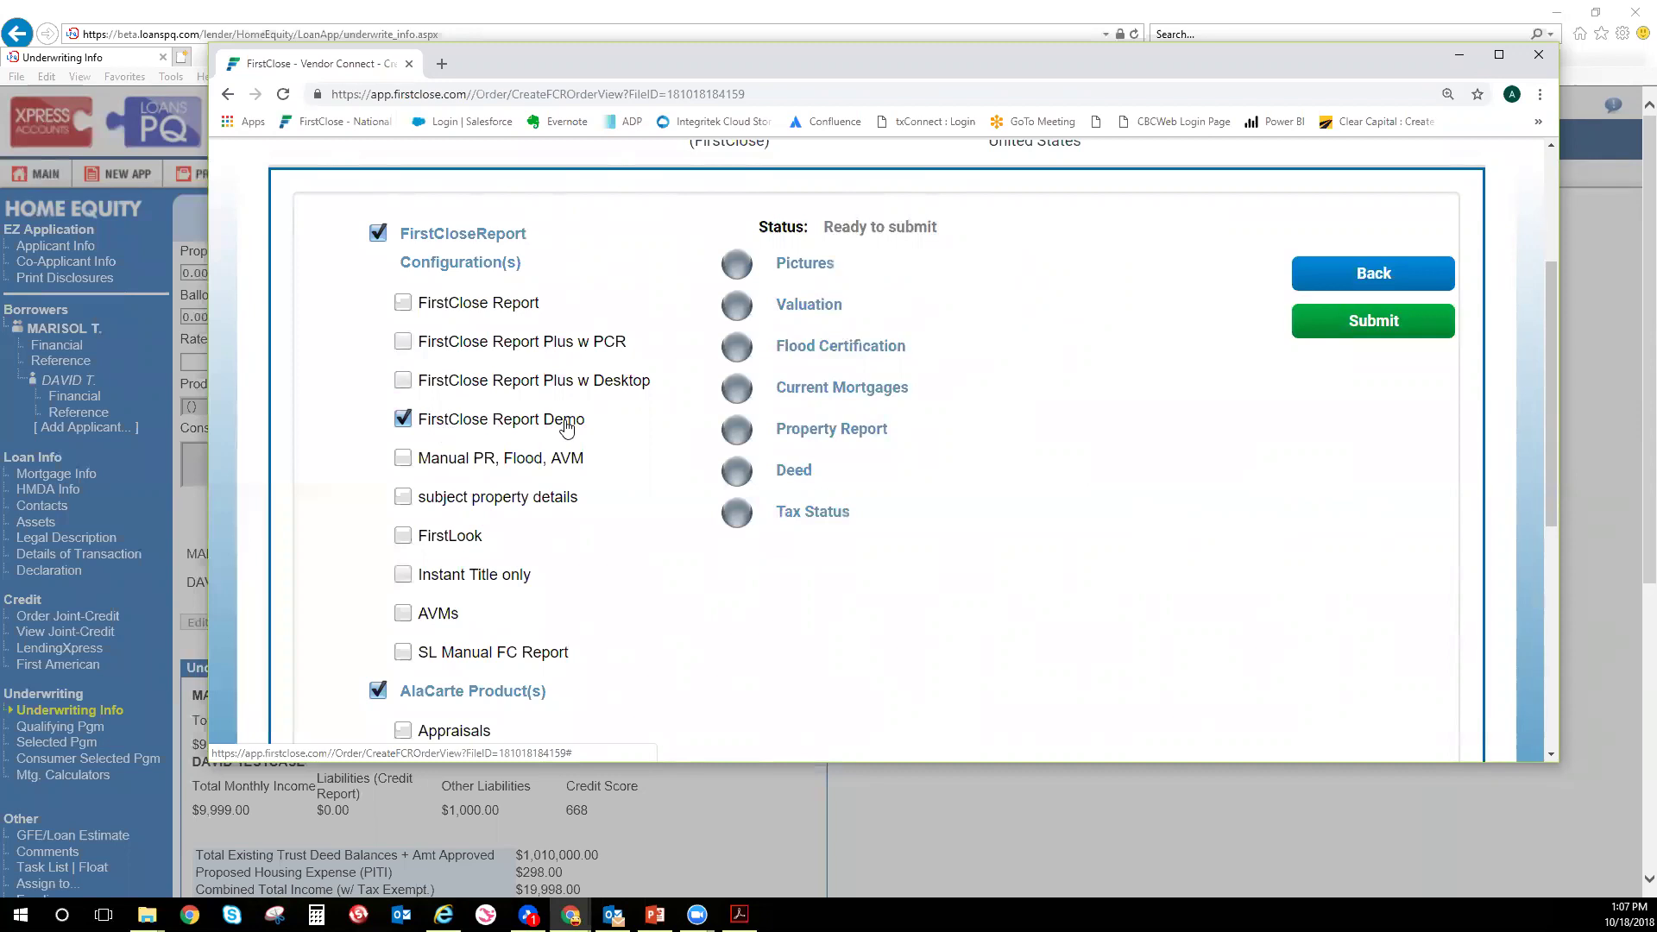
pyautogui.click(1412, 323)
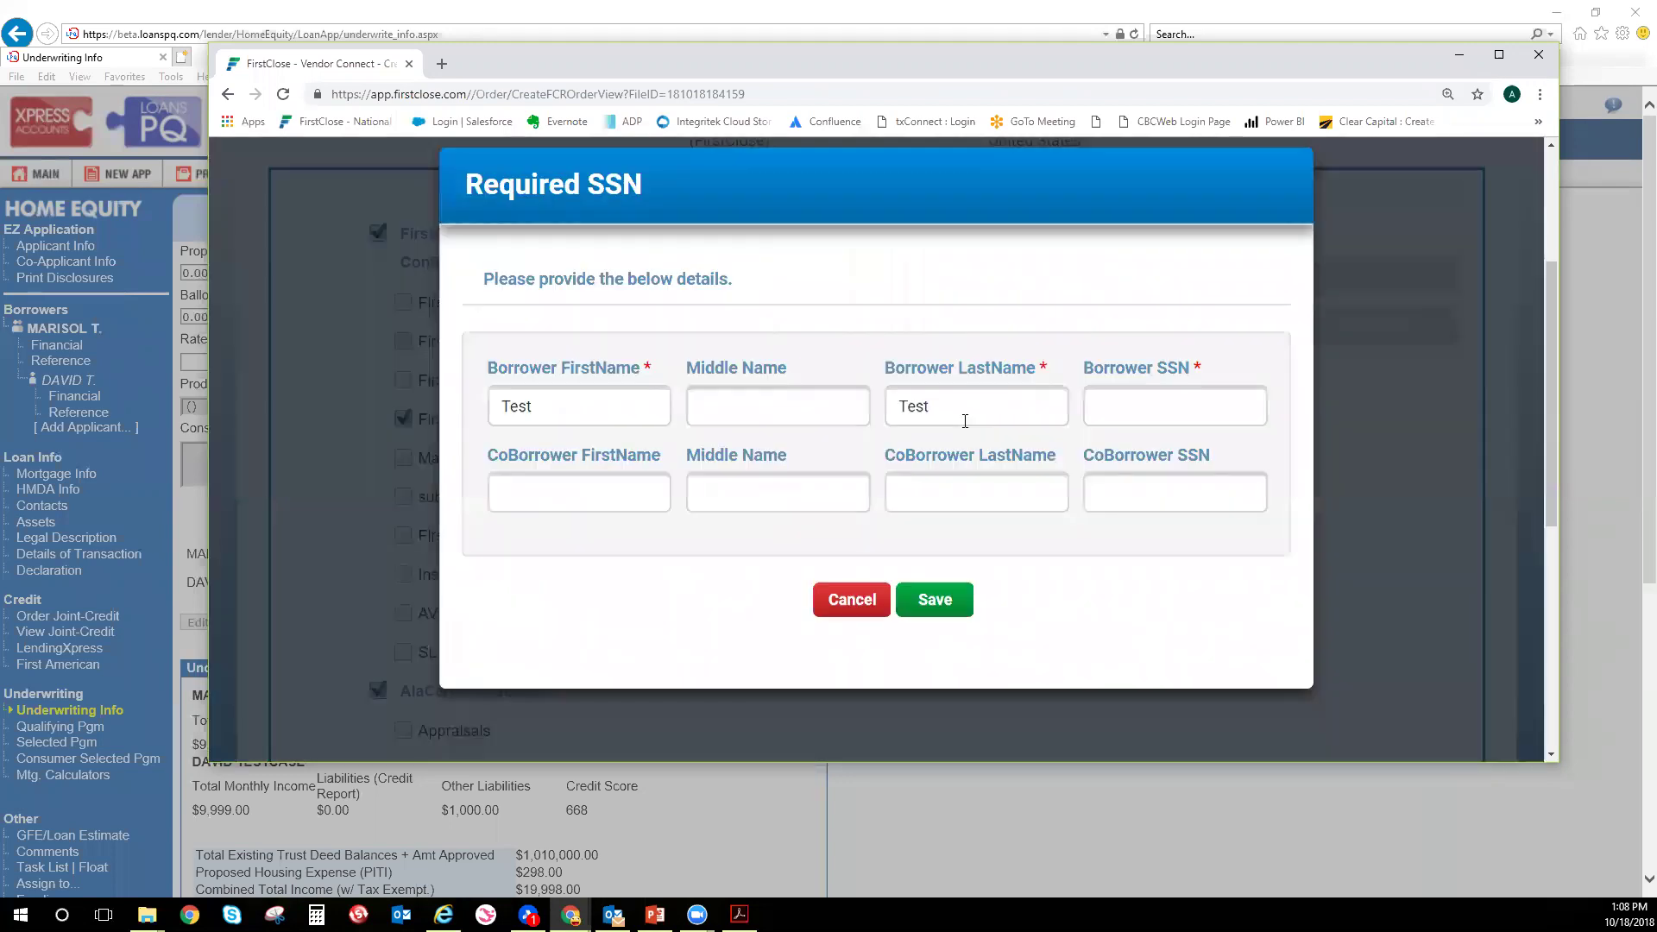
pyautogui.click(1125, 403)
pyautogui.write('111-11-1111')
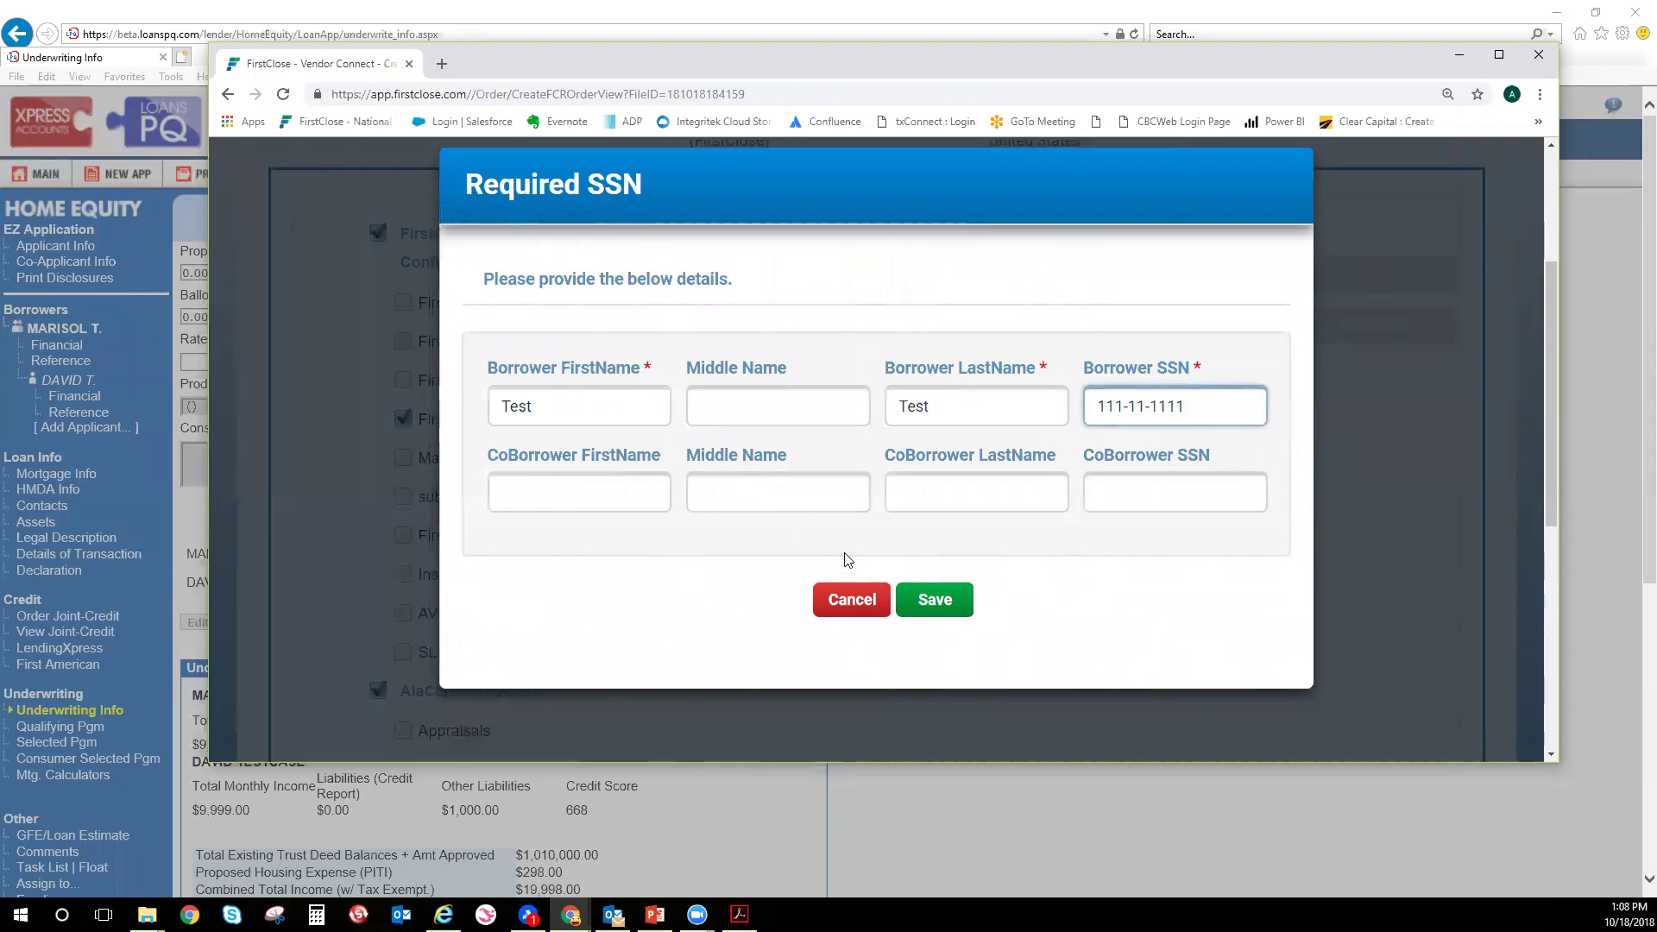
pyautogui.click(938, 598)
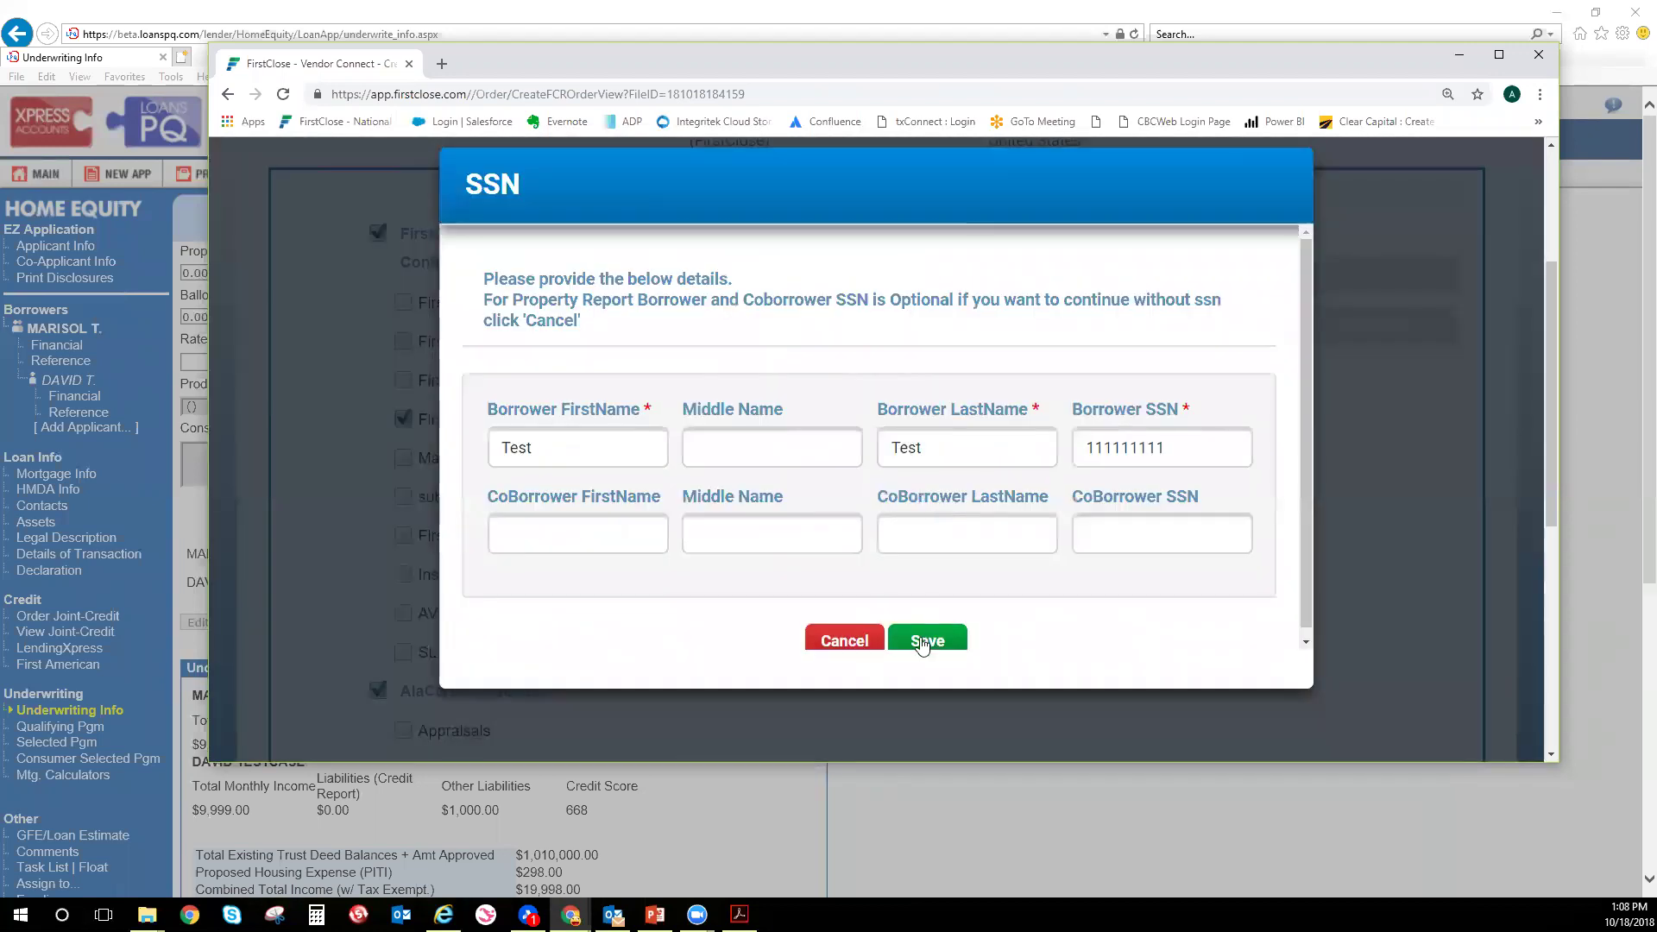
pyautogui.click(920, 637)
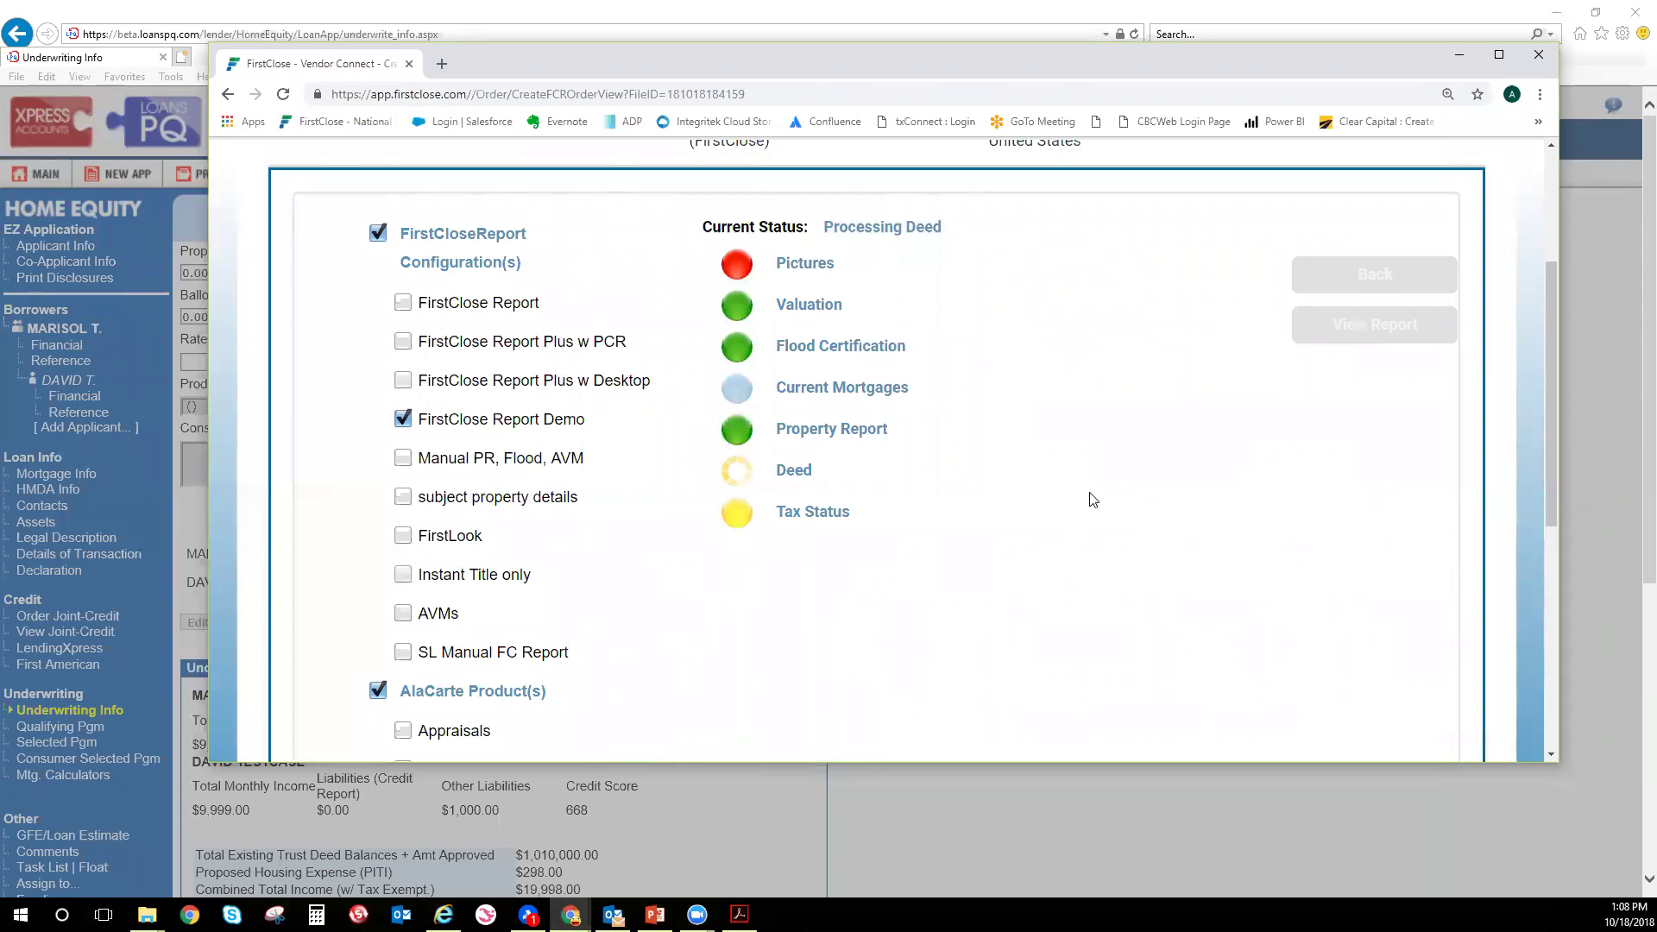
# - Review the order's component statuses and the status colour legend, then close the FirstClose window to return to the loan application
pyautogui.scroll(-5, 1093, 500)
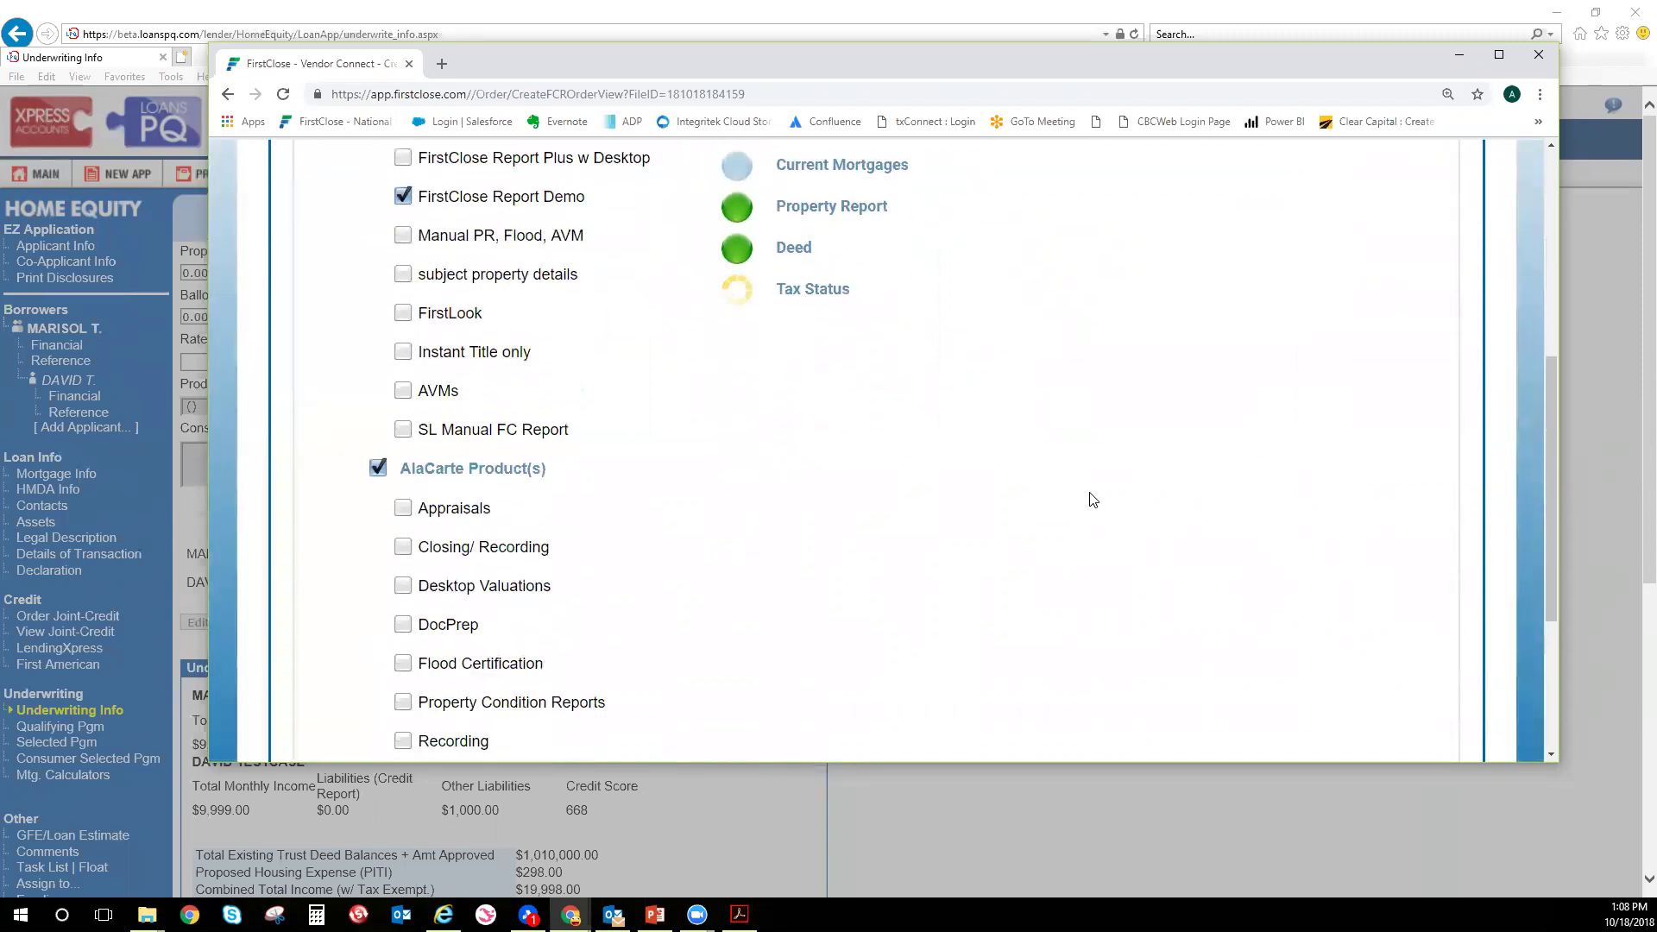
pyautogui.scroll(-2, 1092, 504)
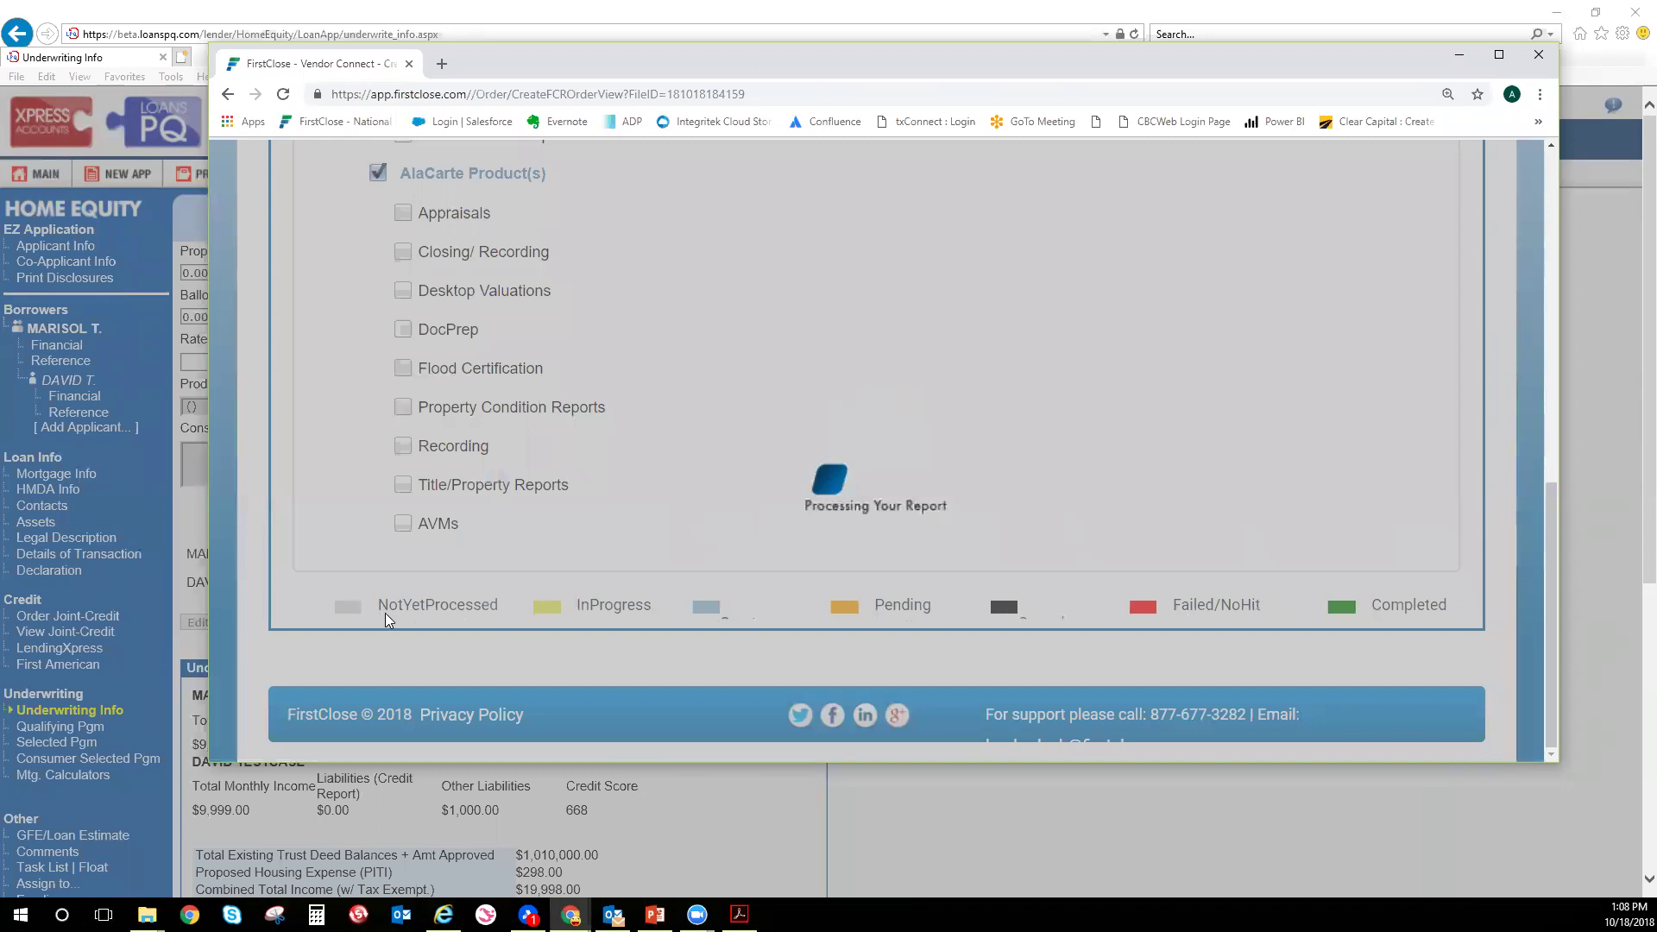
pyautogui.scroll(5, 1050, 608)
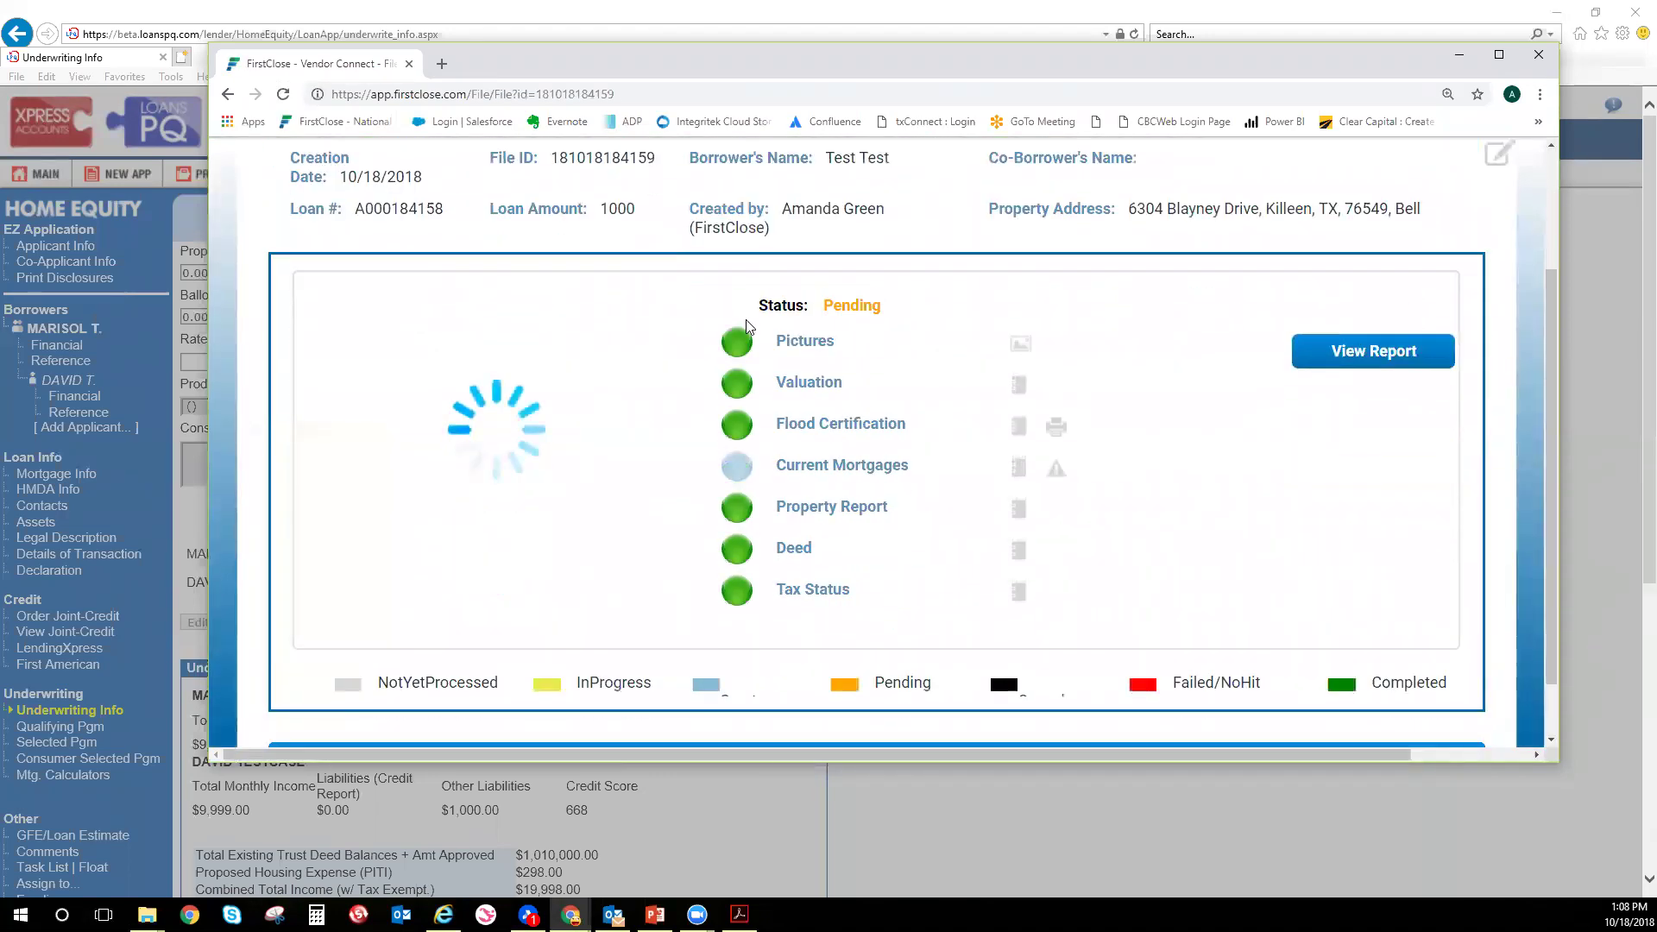
pyautogui.scroll(-1, 747, 326)
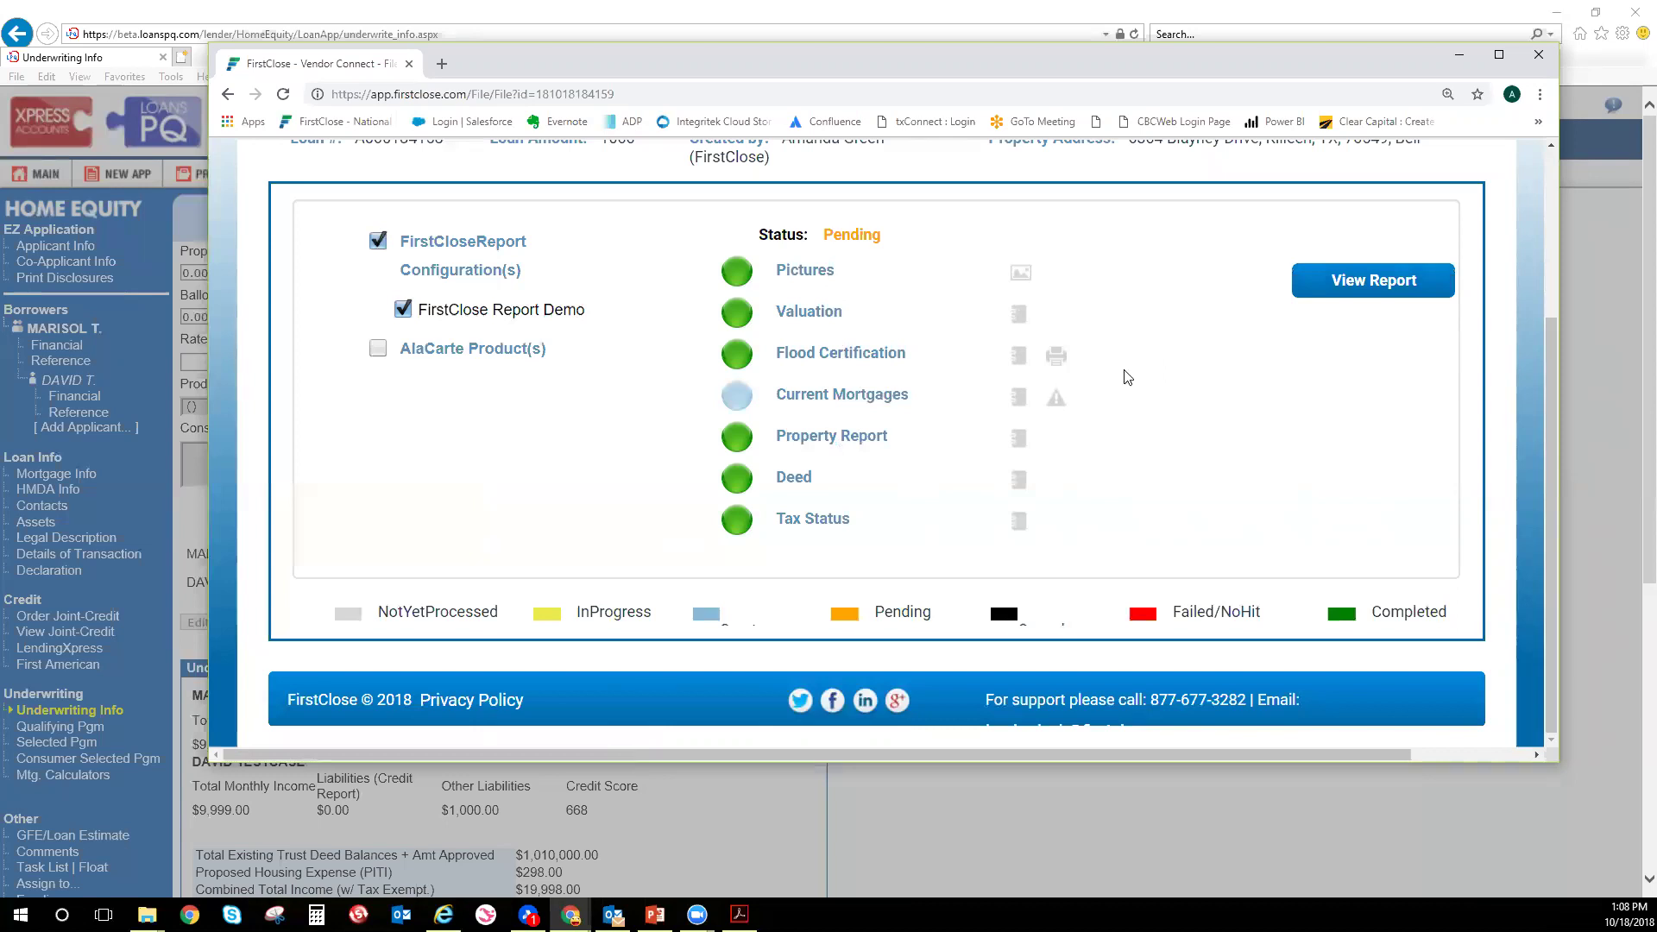
pyautogui.scroll(3, 1127, 377)
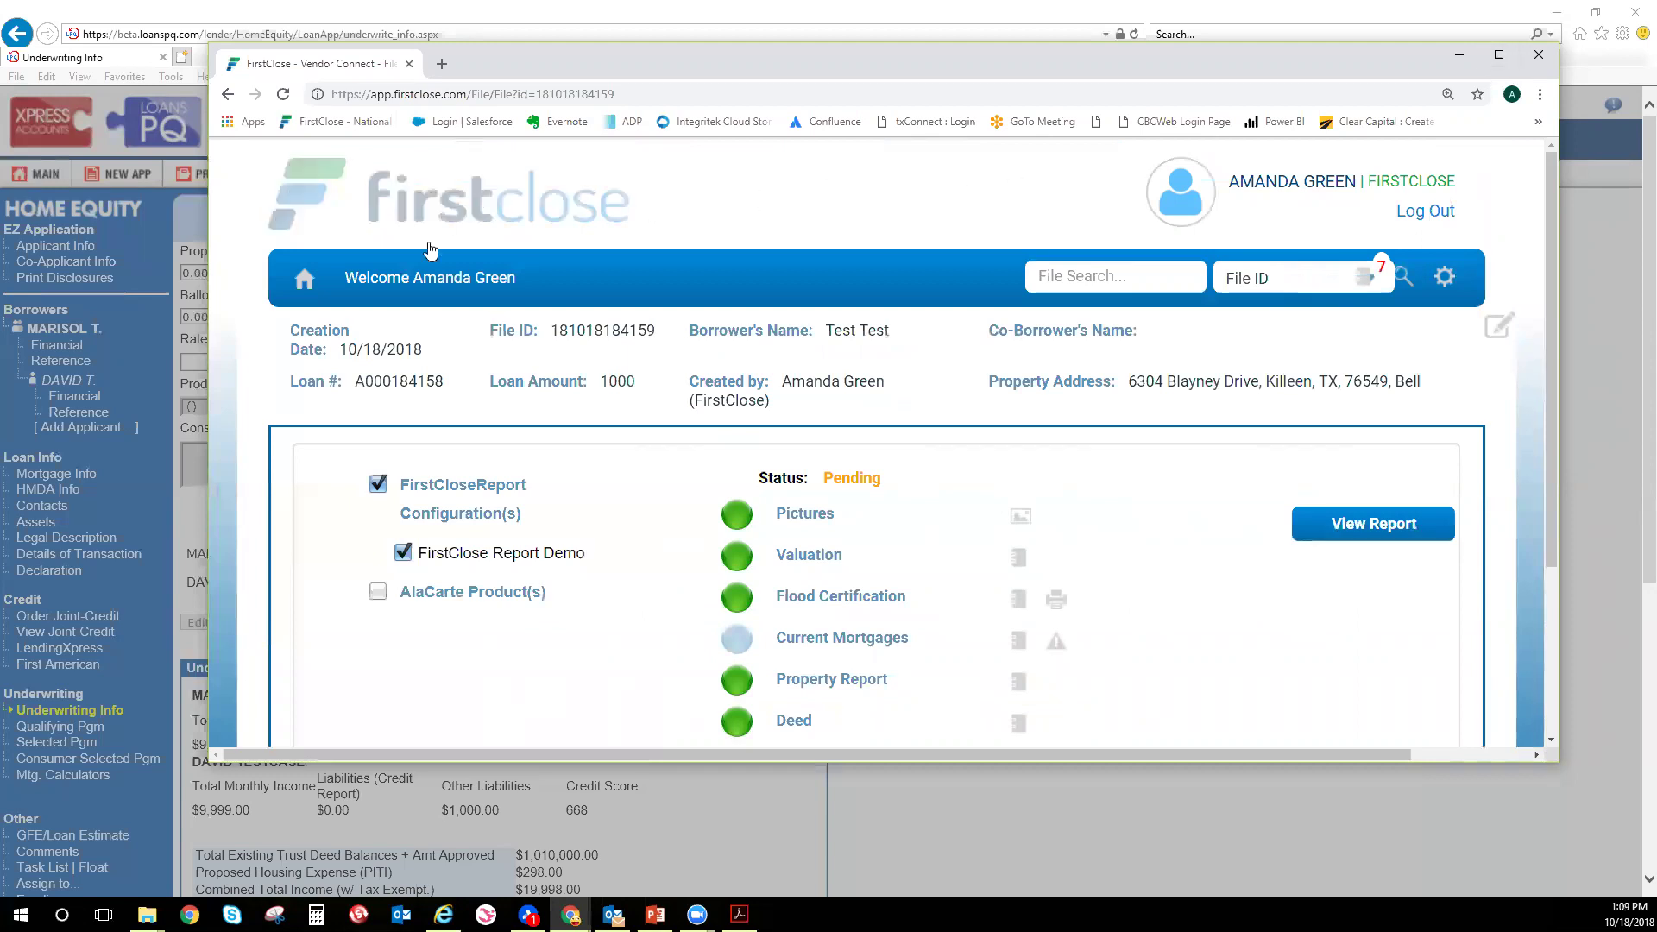
pyautogui.click(1538, 55)
pyautogui.click(949, 519)
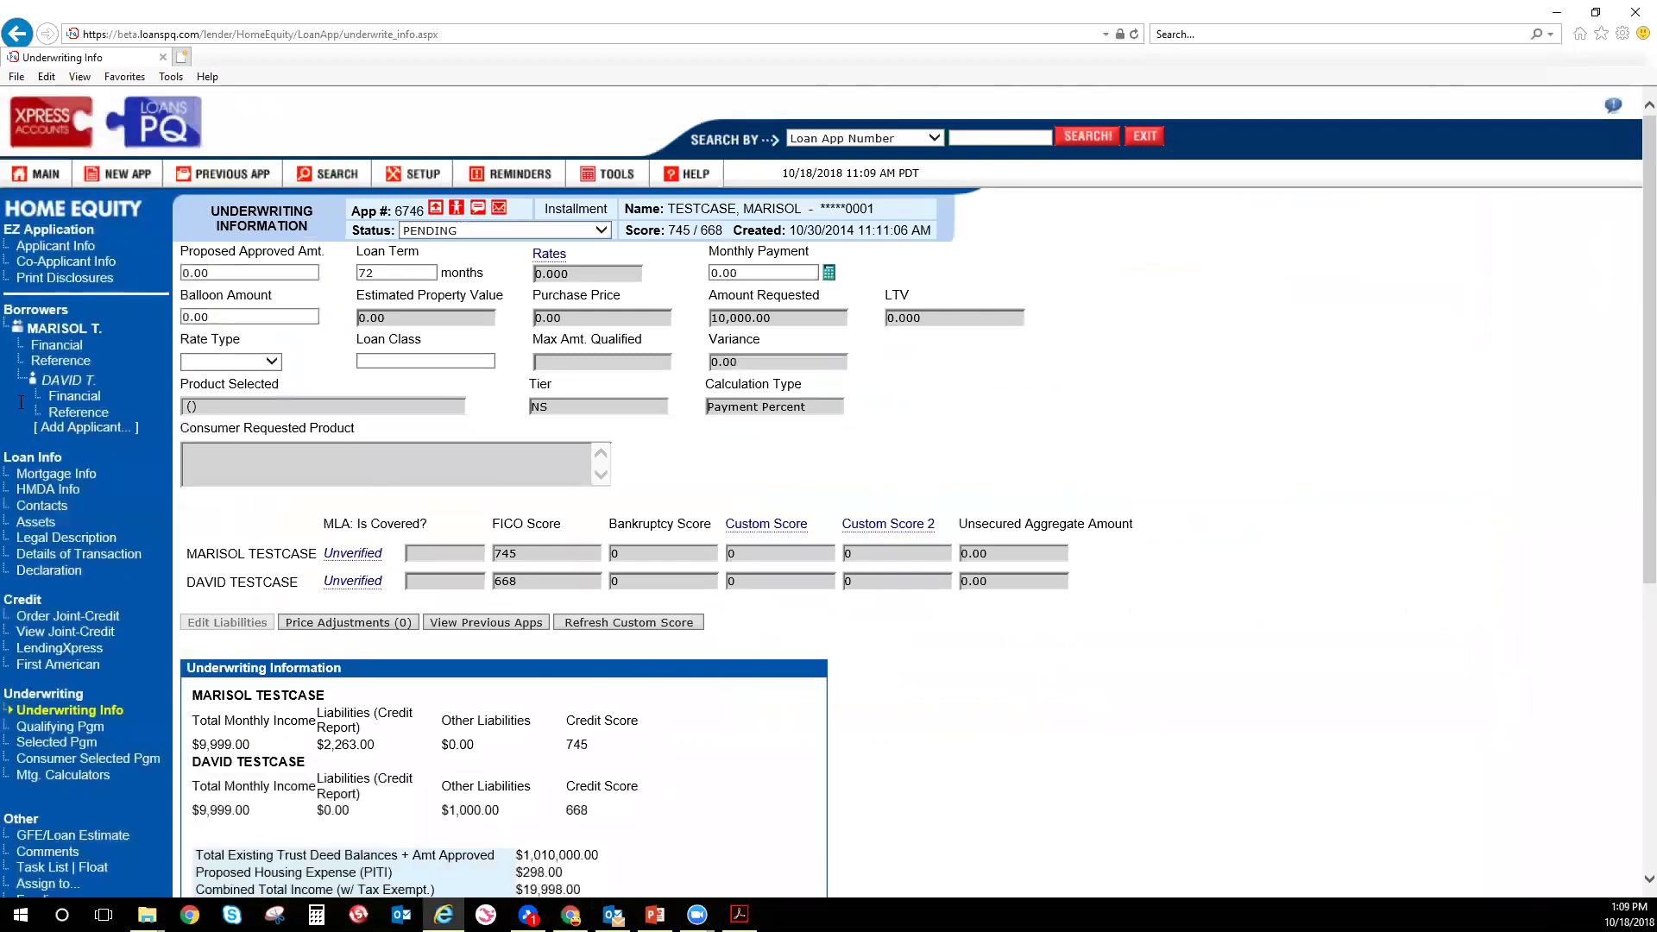
# - Examine the property value, value source, value date, census and property tax ID fields on the application's Mortgage Info page
pyautogui.click(82, 477)
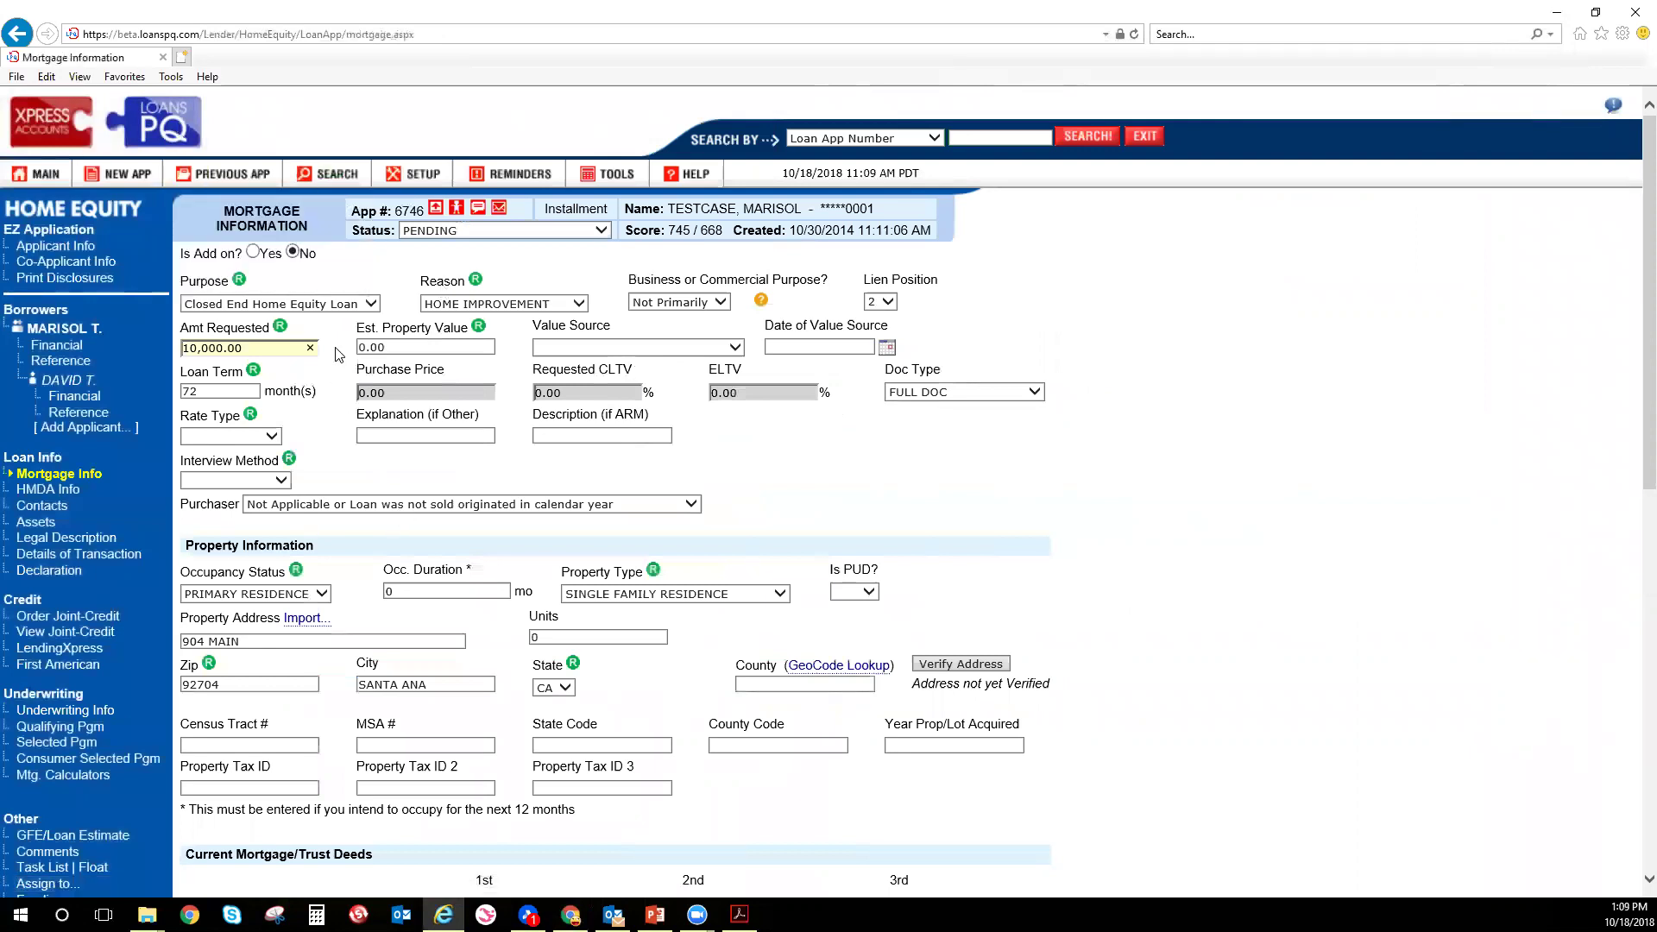
pyautogui.moveTo(355, 327); pyautogui.dragTo(566, 339)
pyautogui.moveTo(754, 338); pyautogui.dragTo(885, 346)
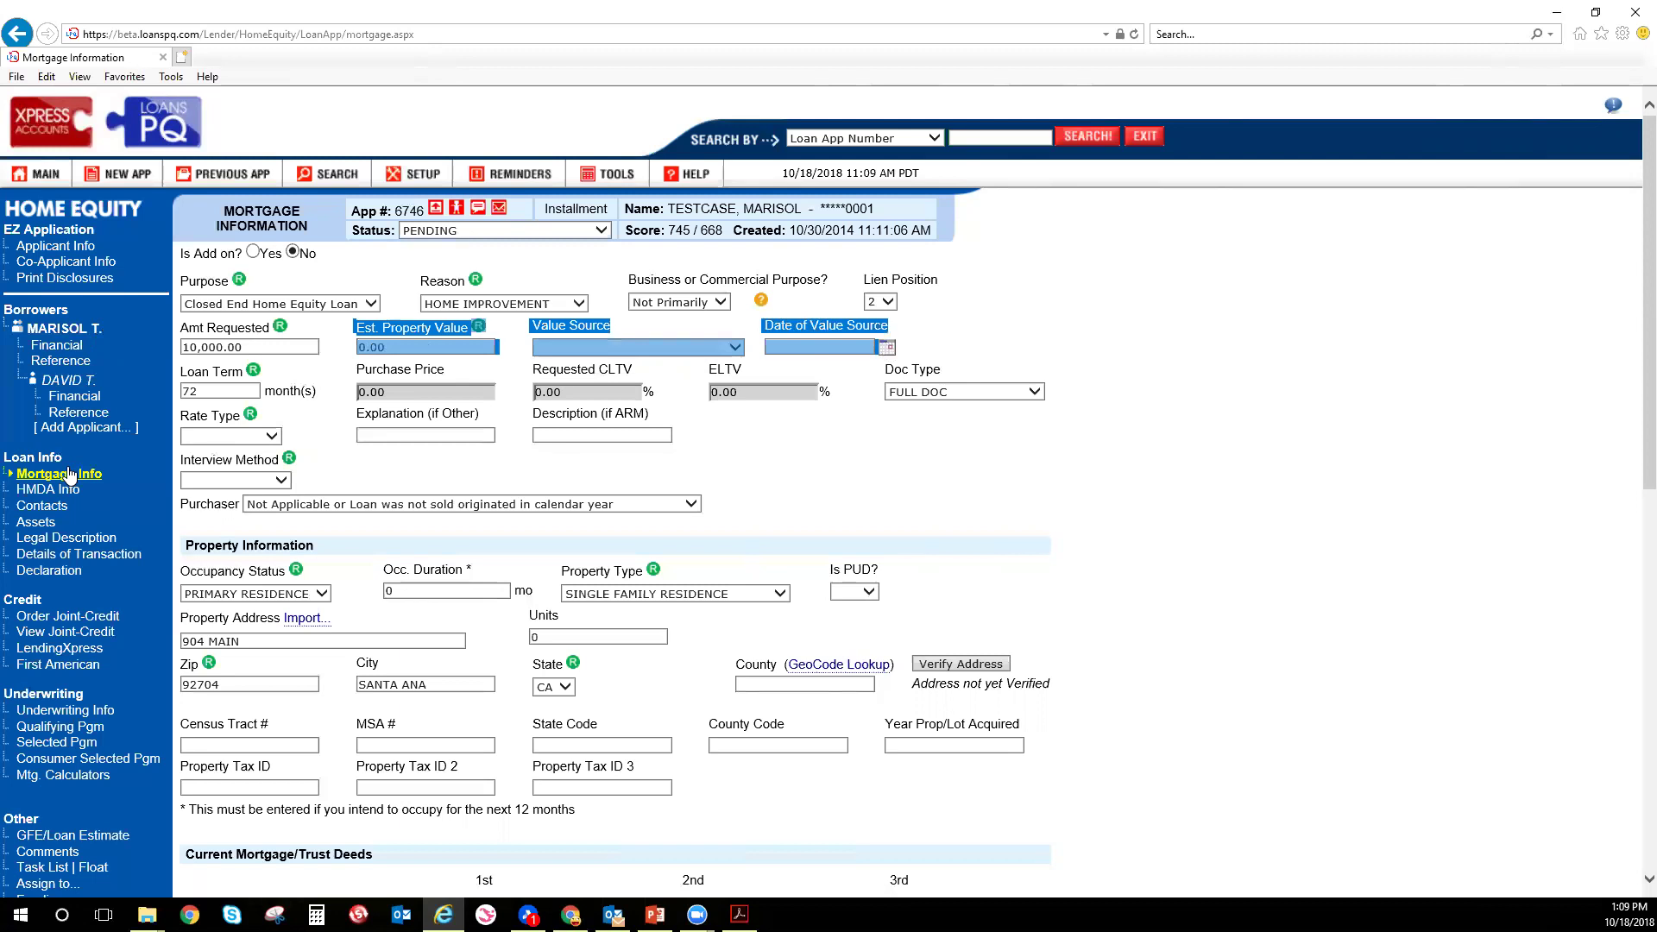
pyautogui.scroll(-3, 69, 474)
pyautogui.moveTo(180, 481); pyautogui.dragTo(831, 531)
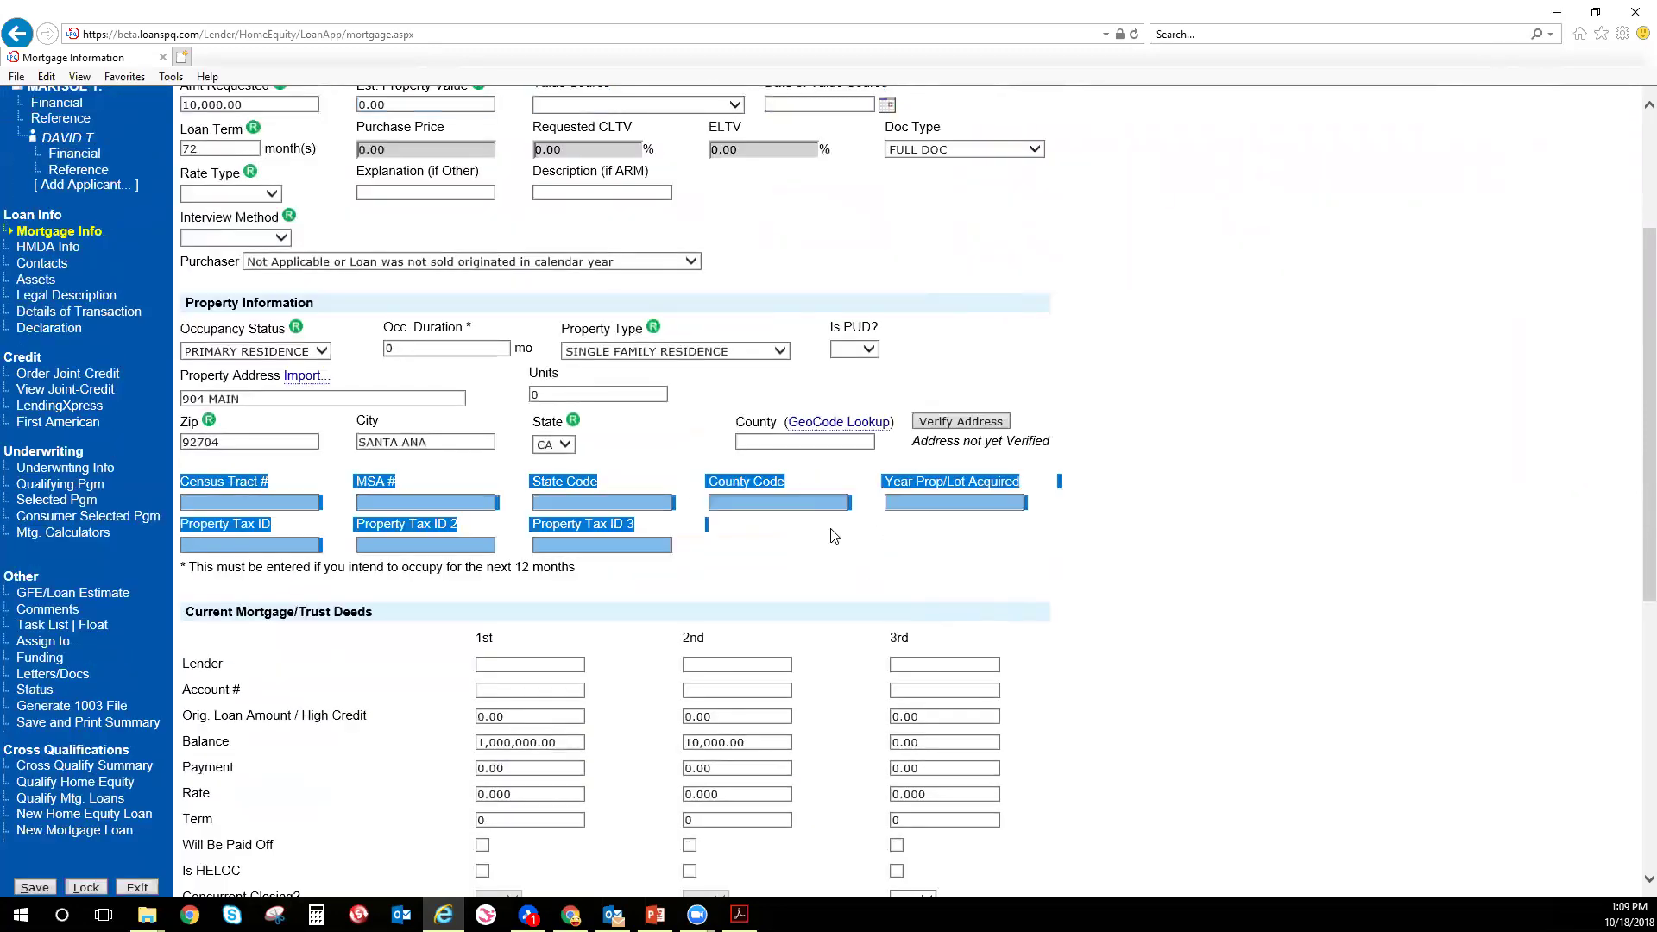
pyautogui.click(779, 528)
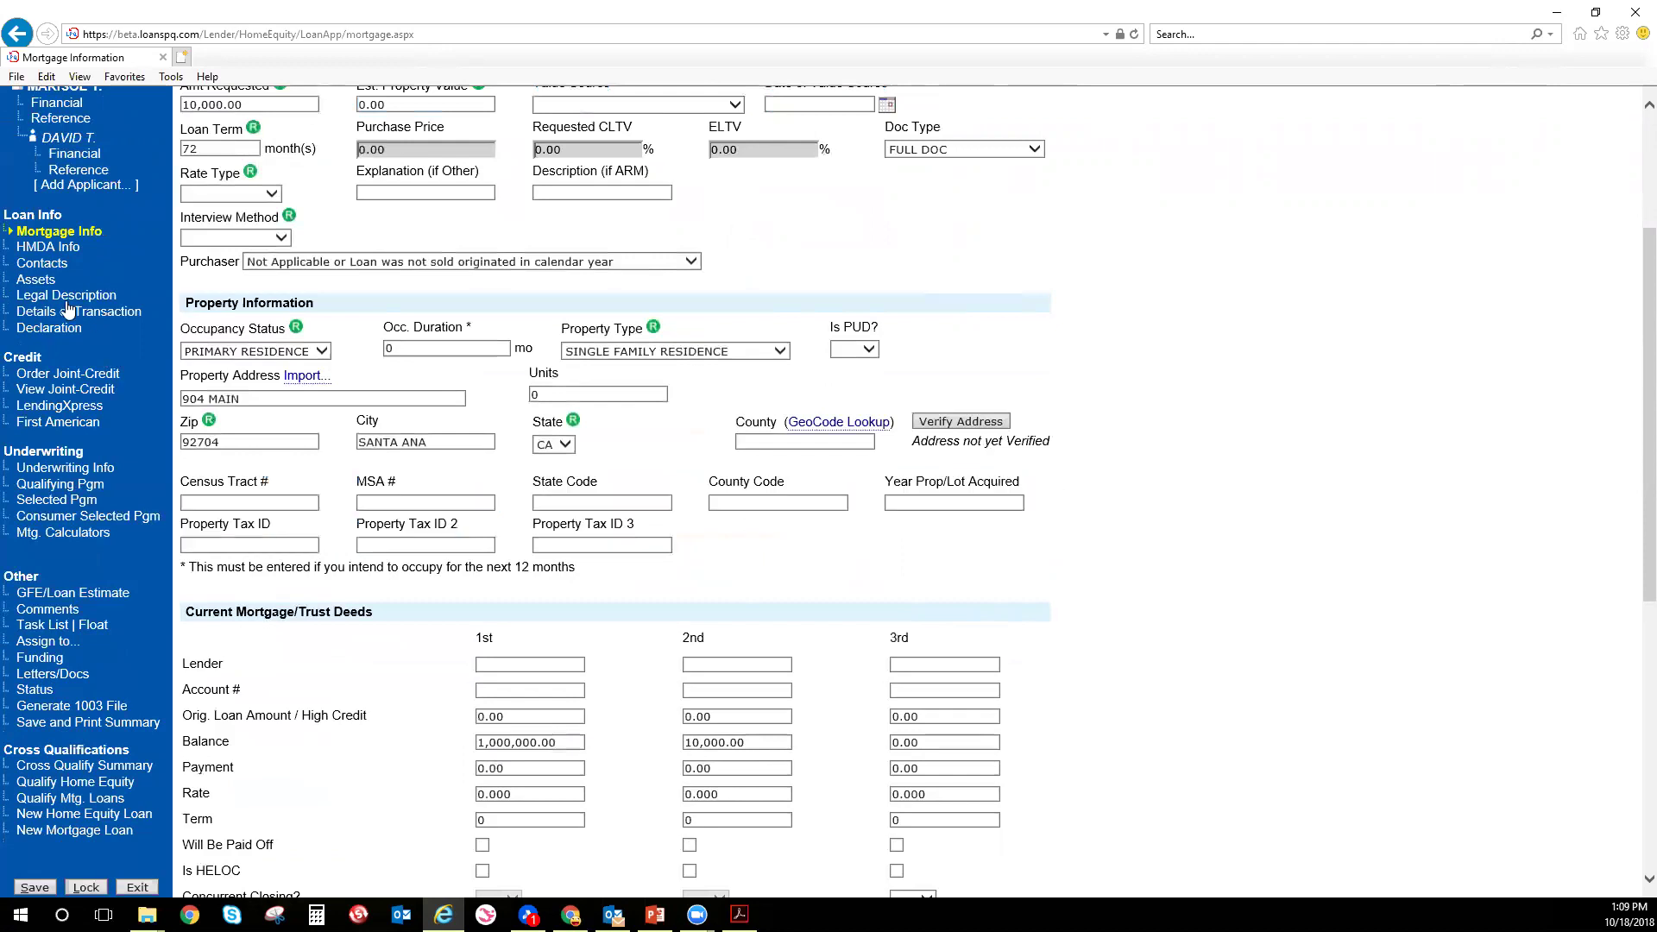
# - Check the application's Contacts page, then examine the legal description, vesting name and vesting description fields on the Legal Description page
pyautogui.click(58, 266)
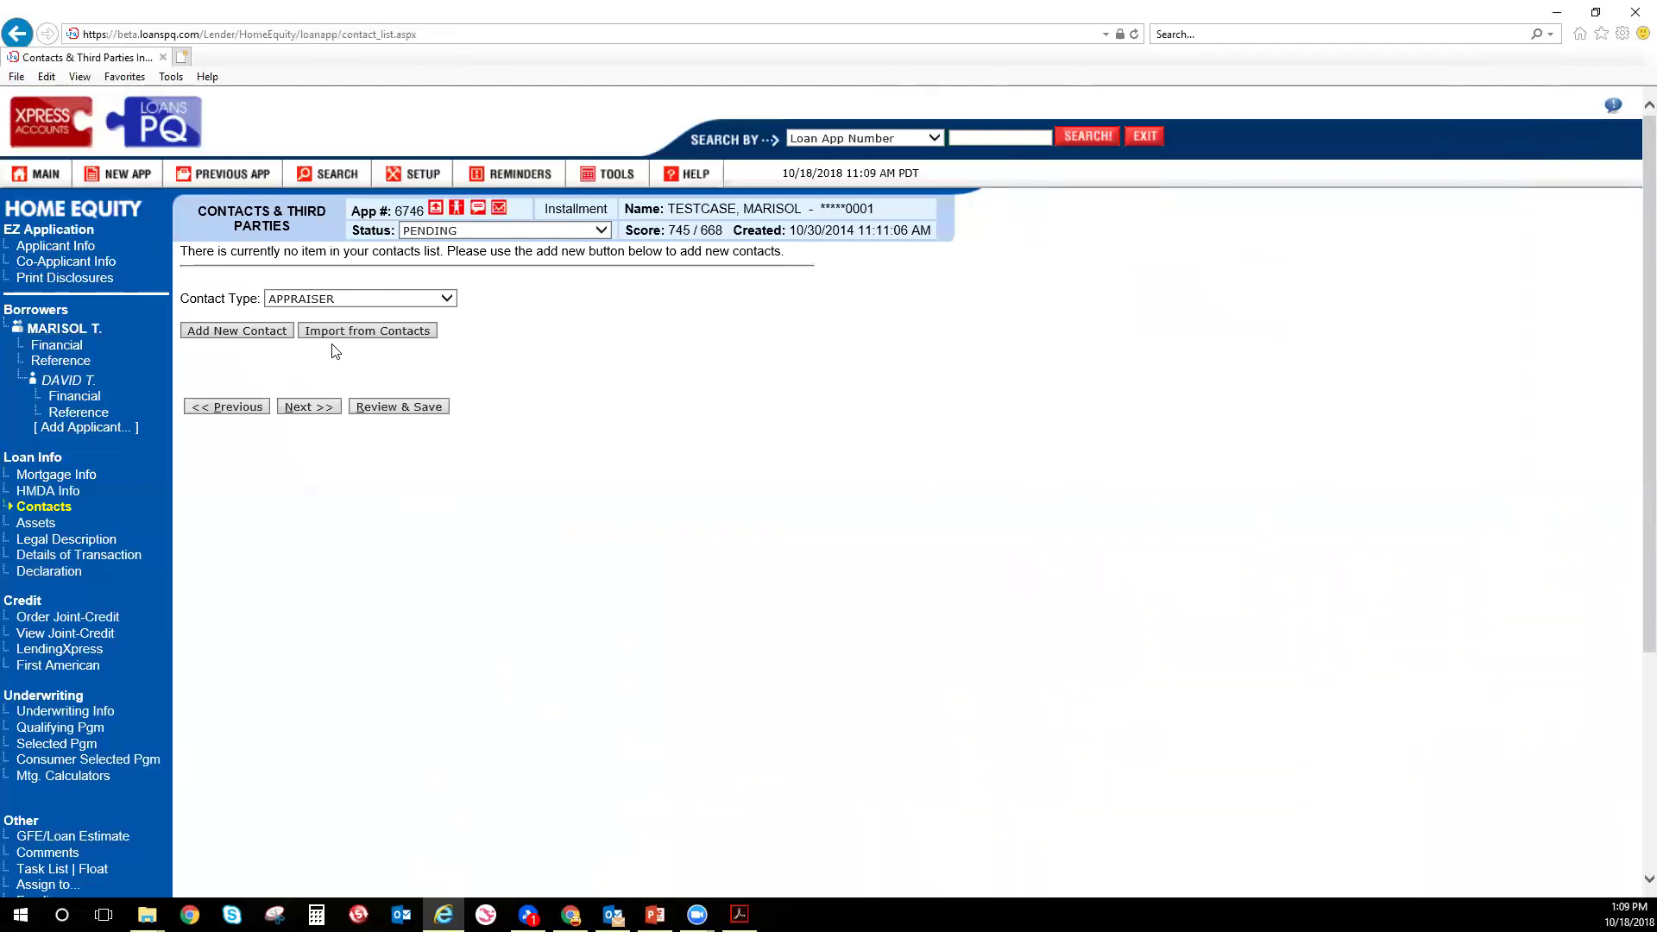
pyautogui.click(77, 540)
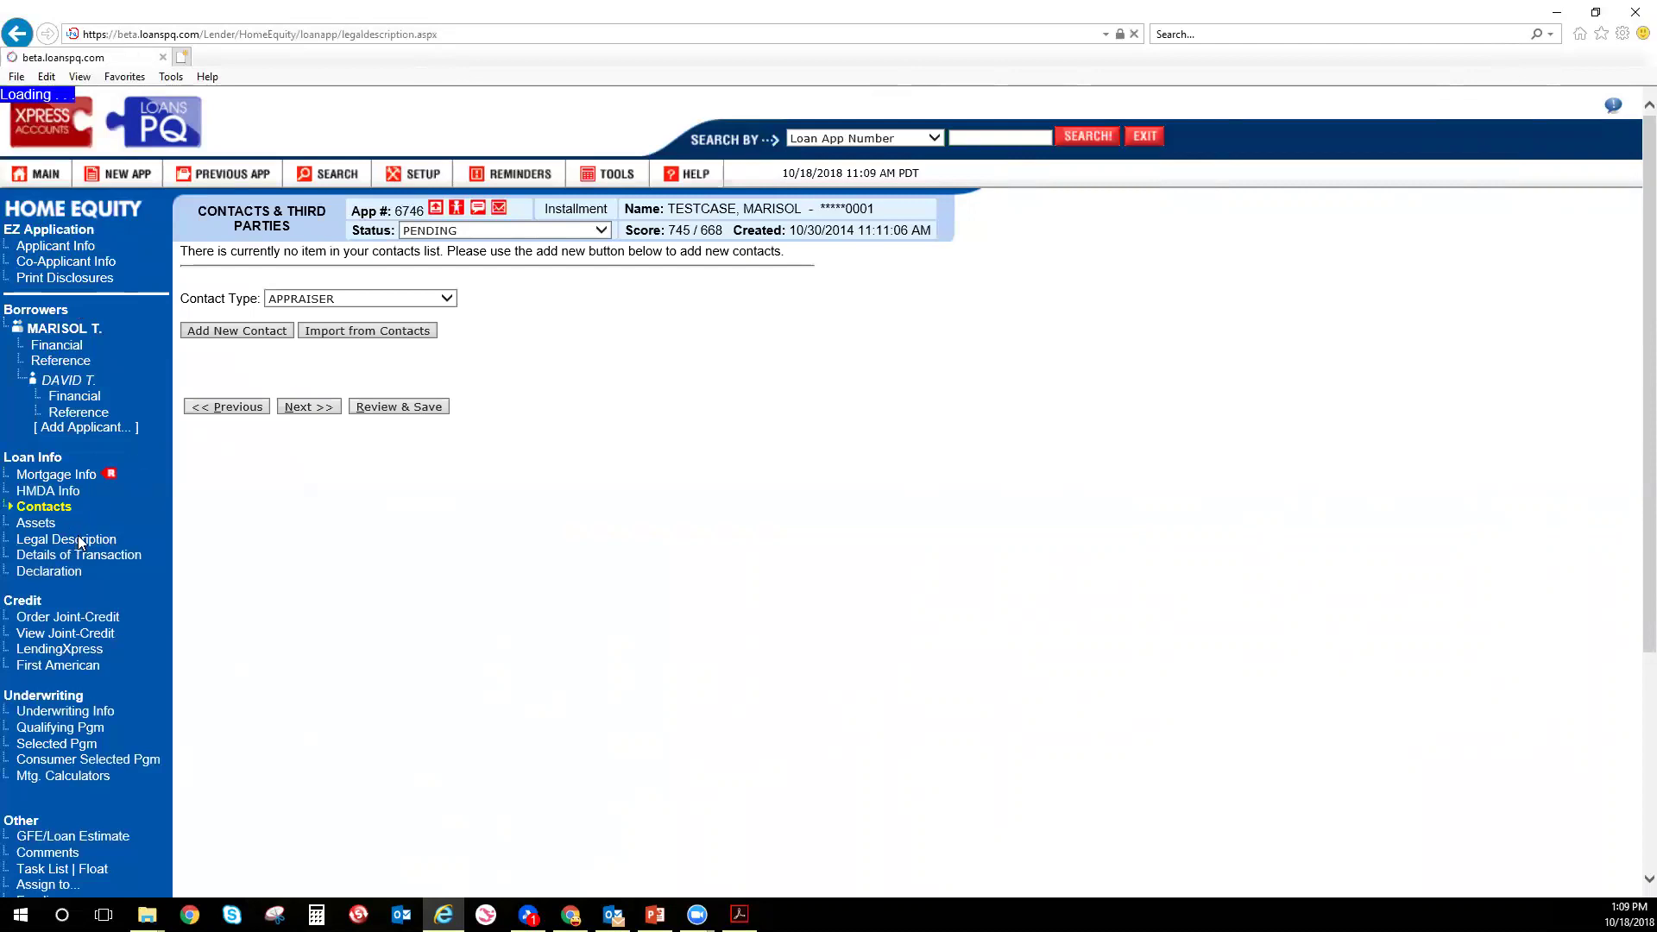
pyautogui.scroll(-3, 357, 244)
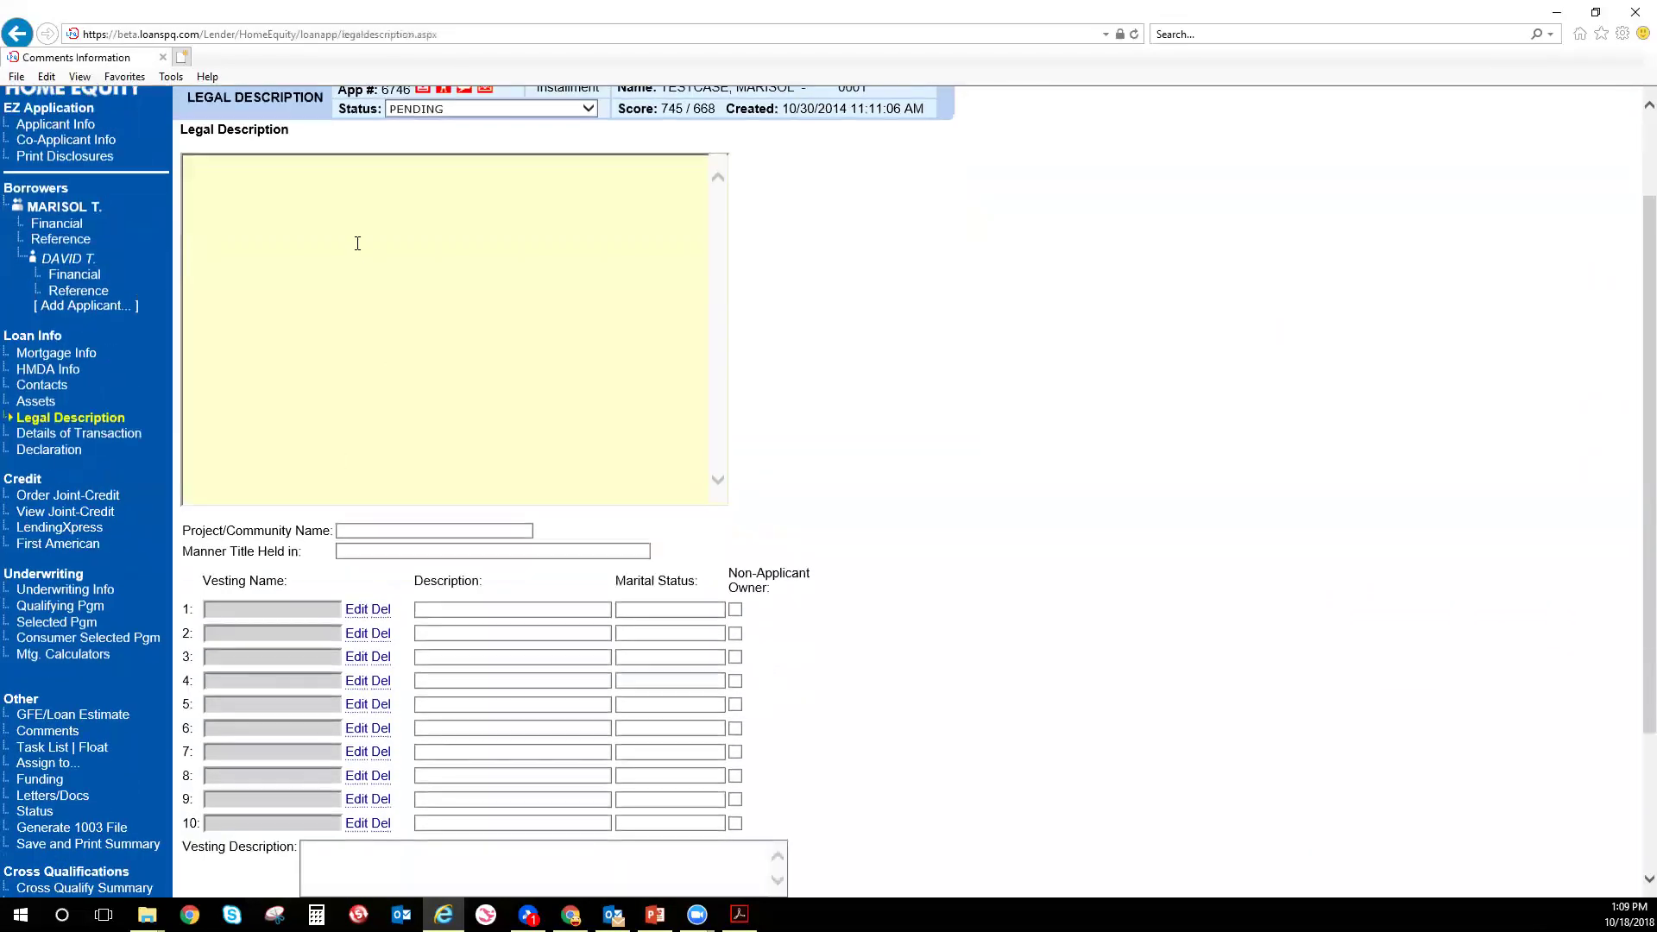
pyautogui.scroll(-3, 357, 245)
pyautogui.click(352, 728)
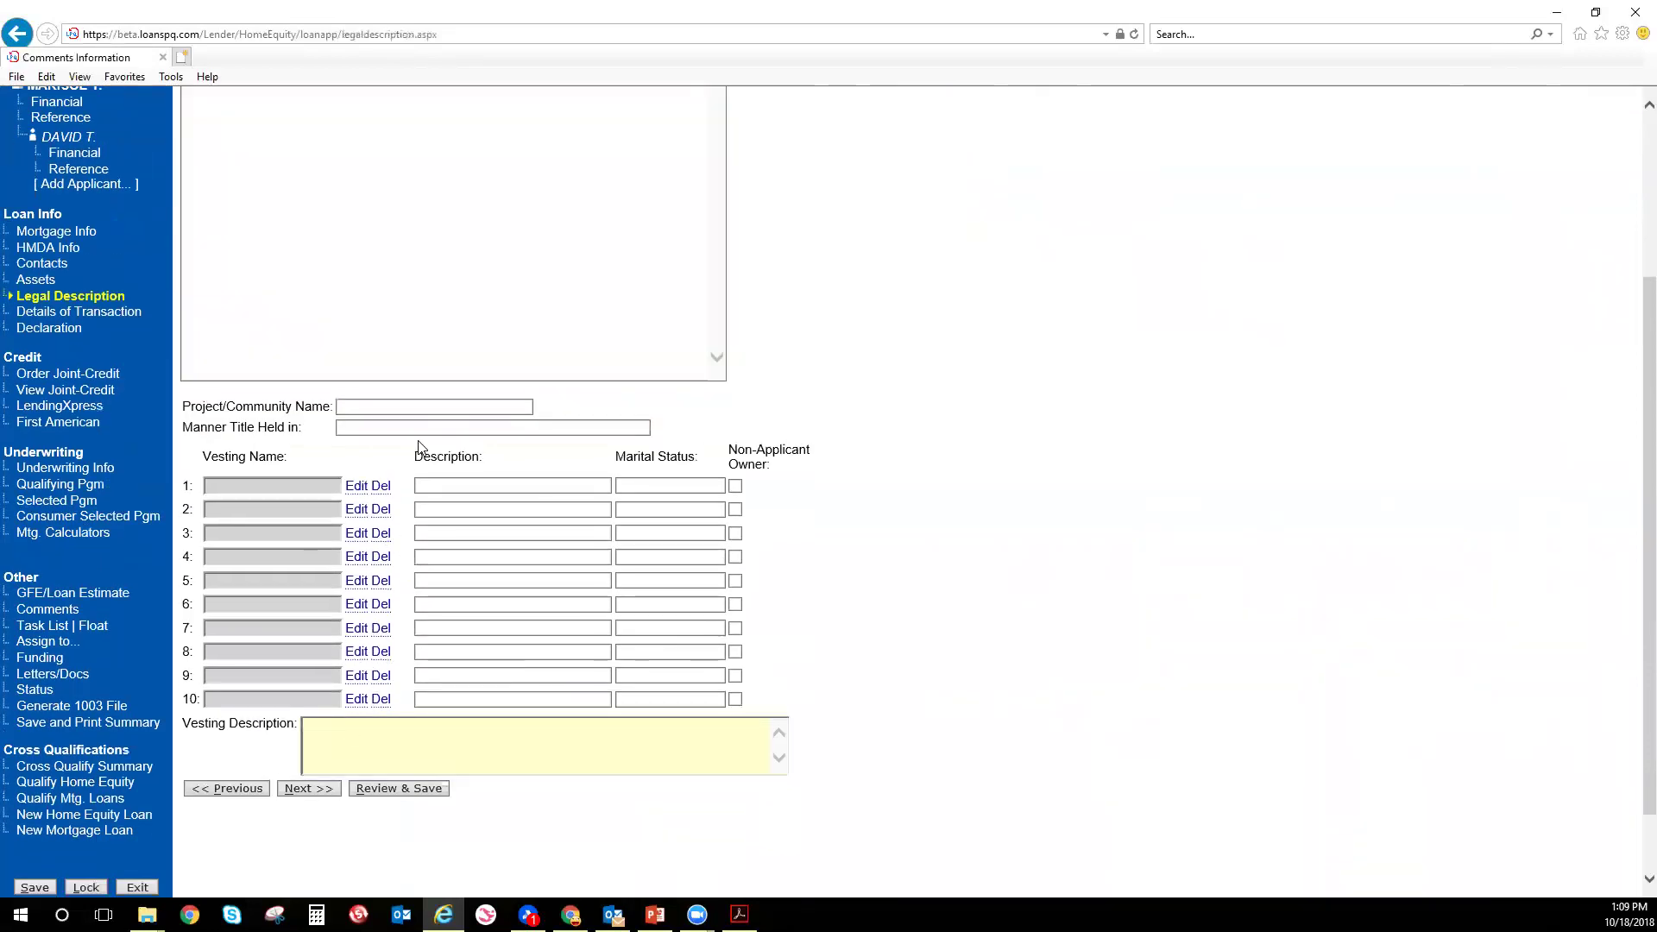
# - Open the application's Letters/Docs page, dismissing the save warning, and review the document templates, Archived PDFs and Scanned / Uploaded Documents sections
pyautogui.click(60, 673)
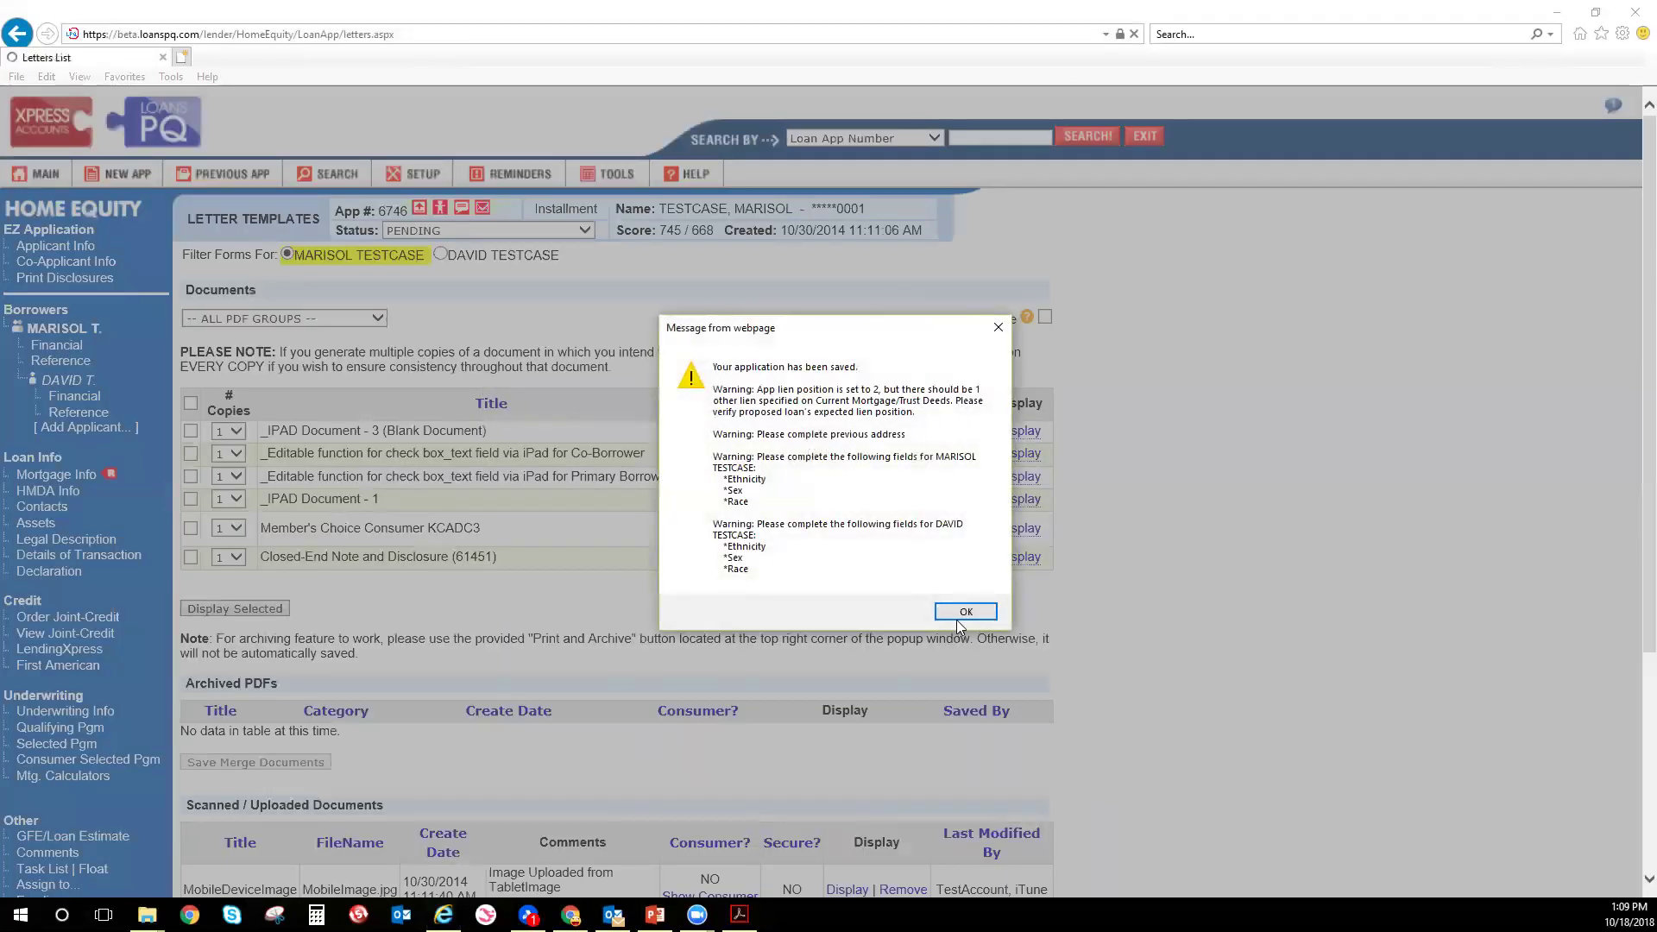
pyautogui.click(956, 618)
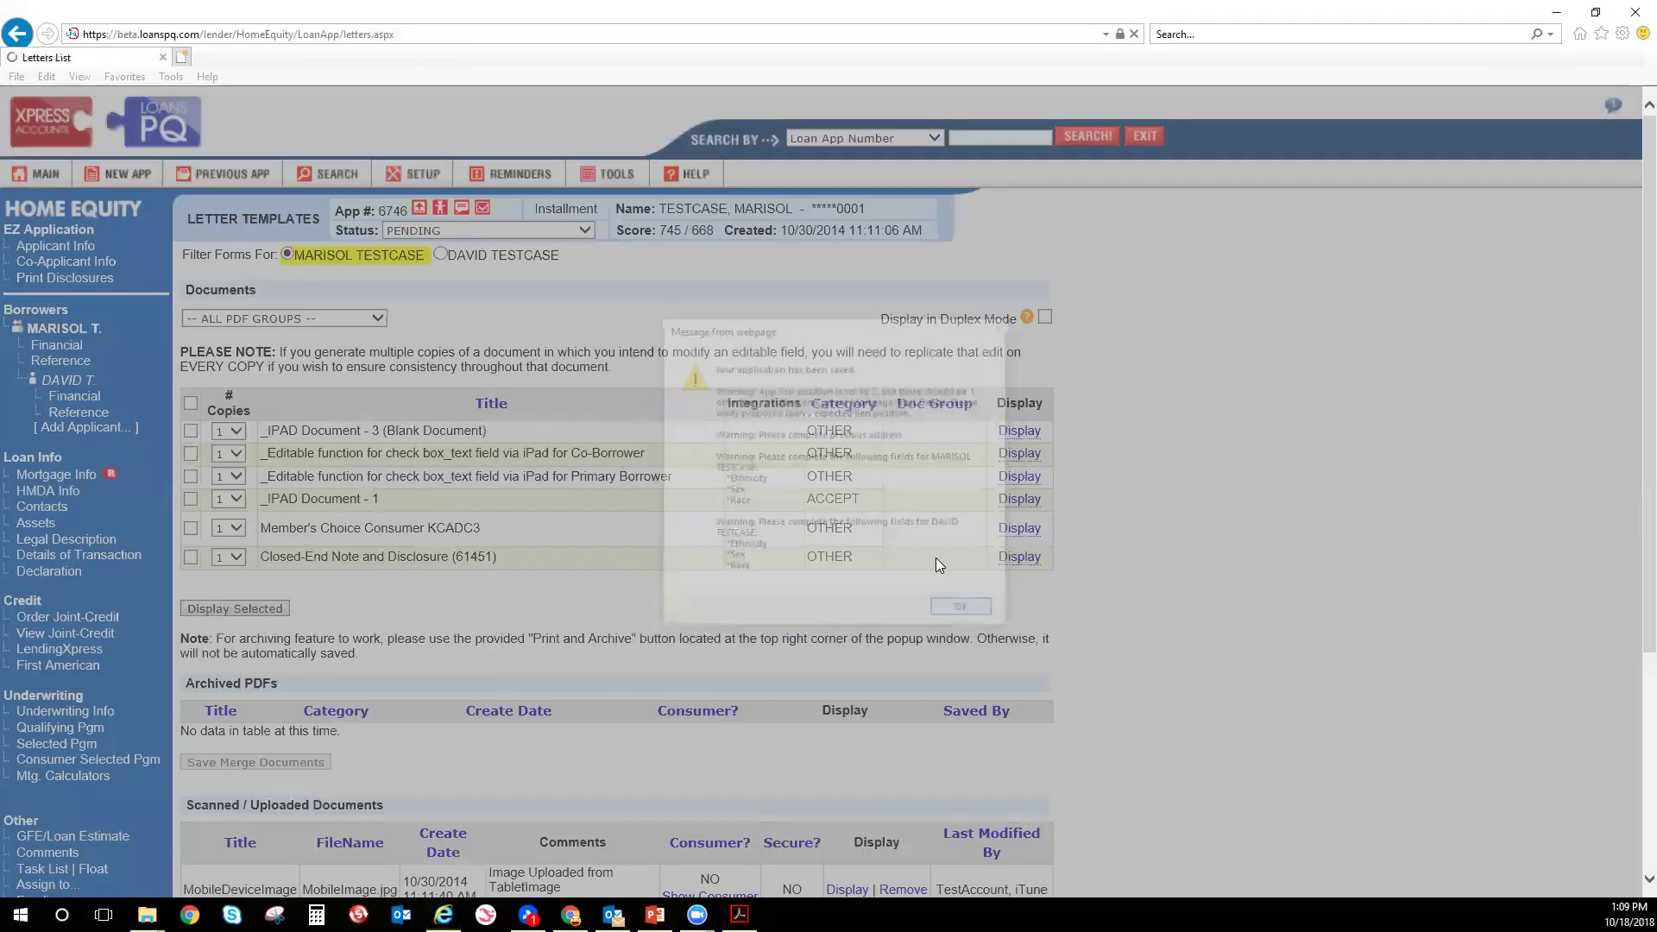
pyautogui.scroll(-4, 850, 561)
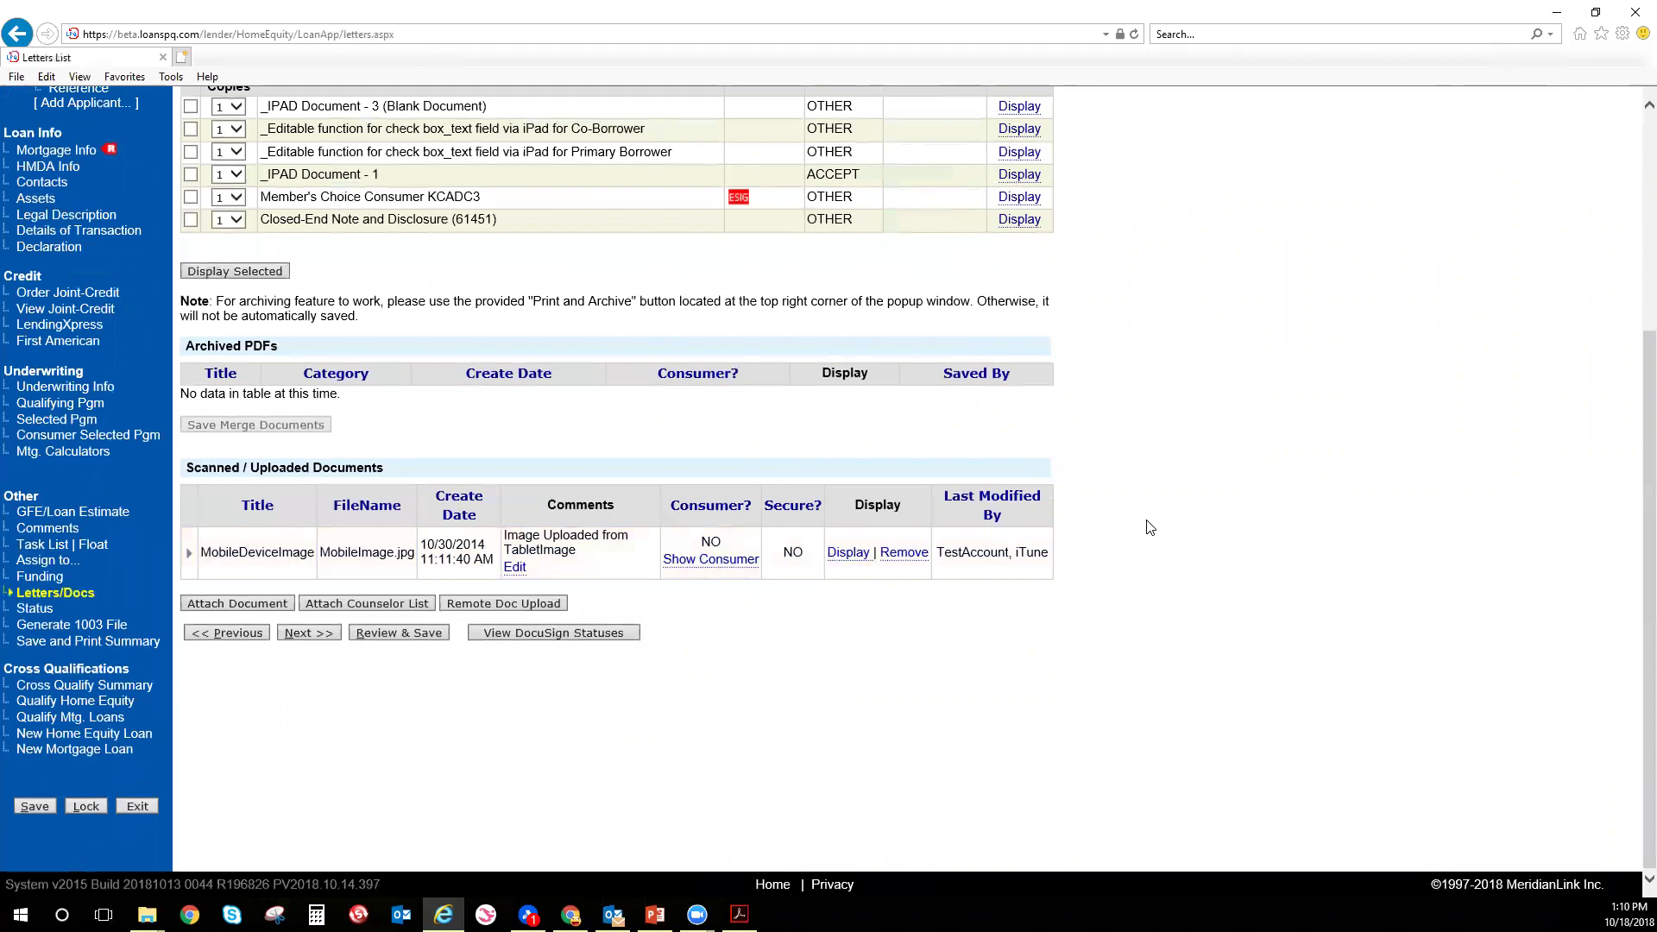
pyautogui.scroll(2, 1130, 529)
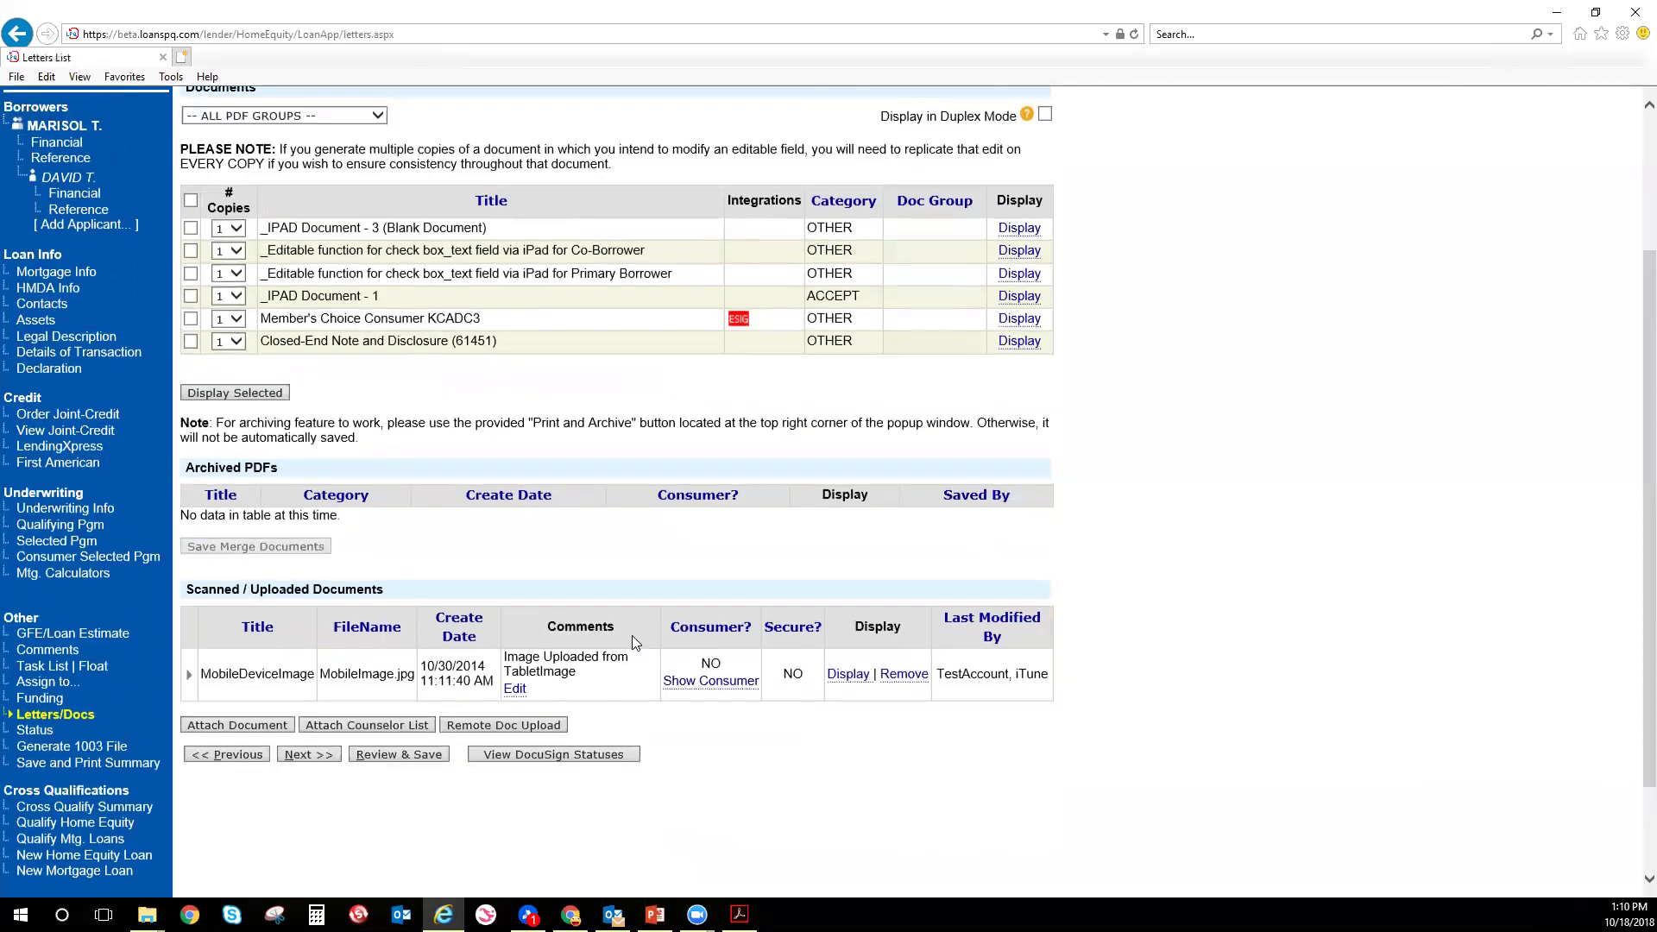
pyautogui.scroll(3, 744, 633)
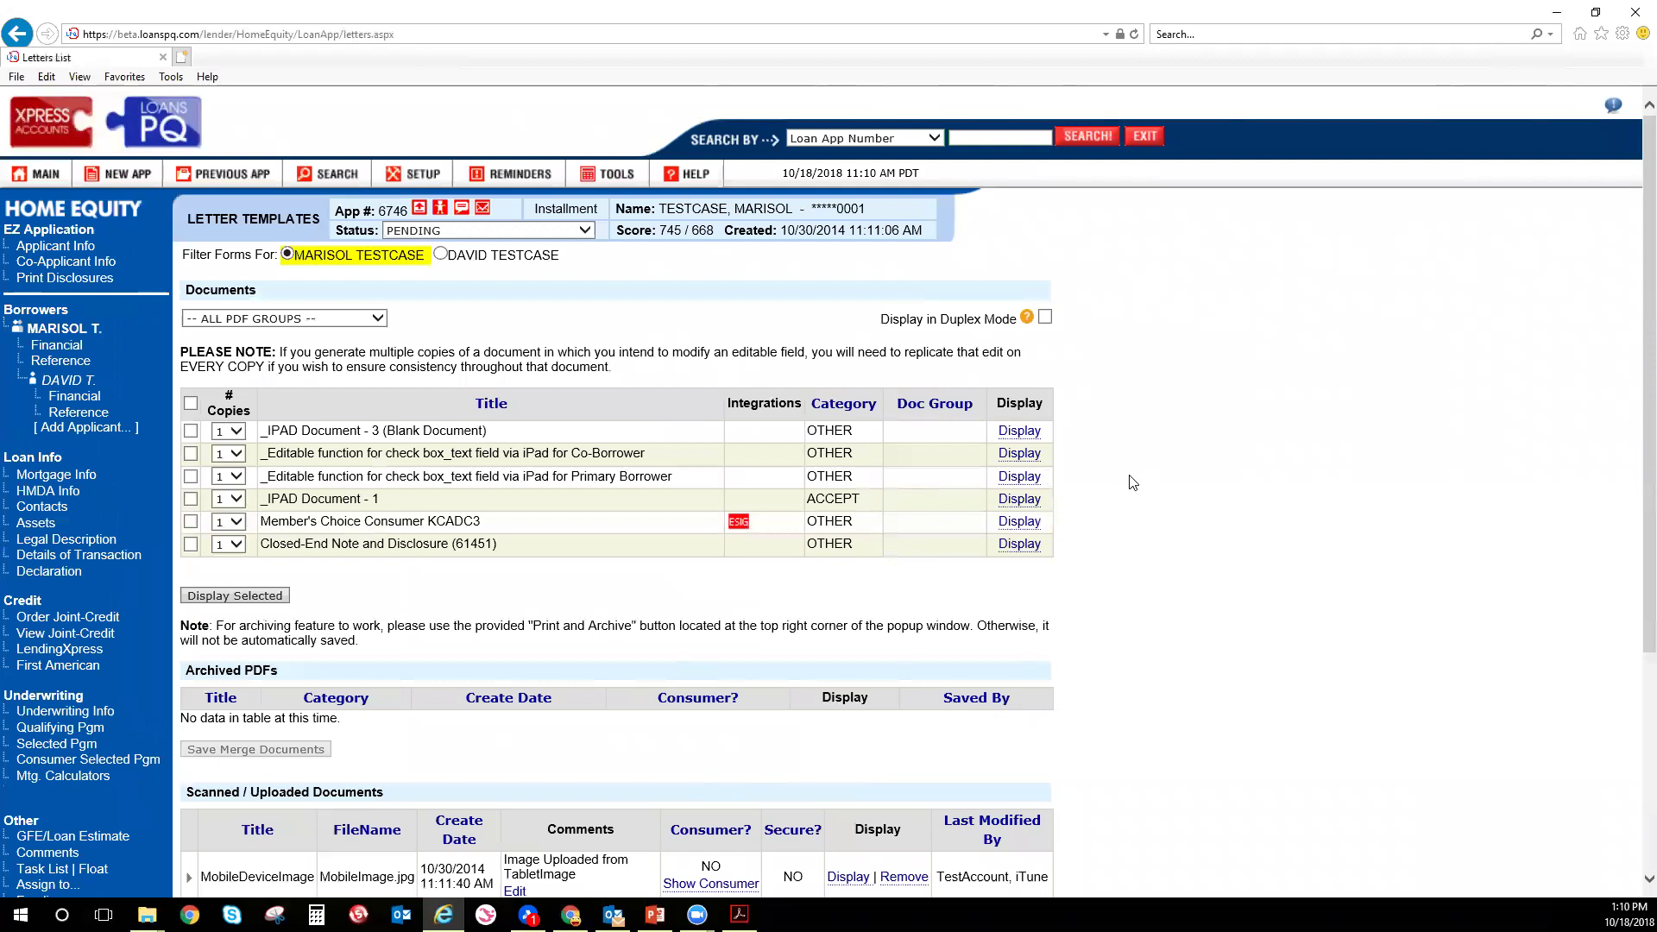
pyautogui.scroll(-4, 1126, 485)
pyautogui.scroll(4, 1120, 497)
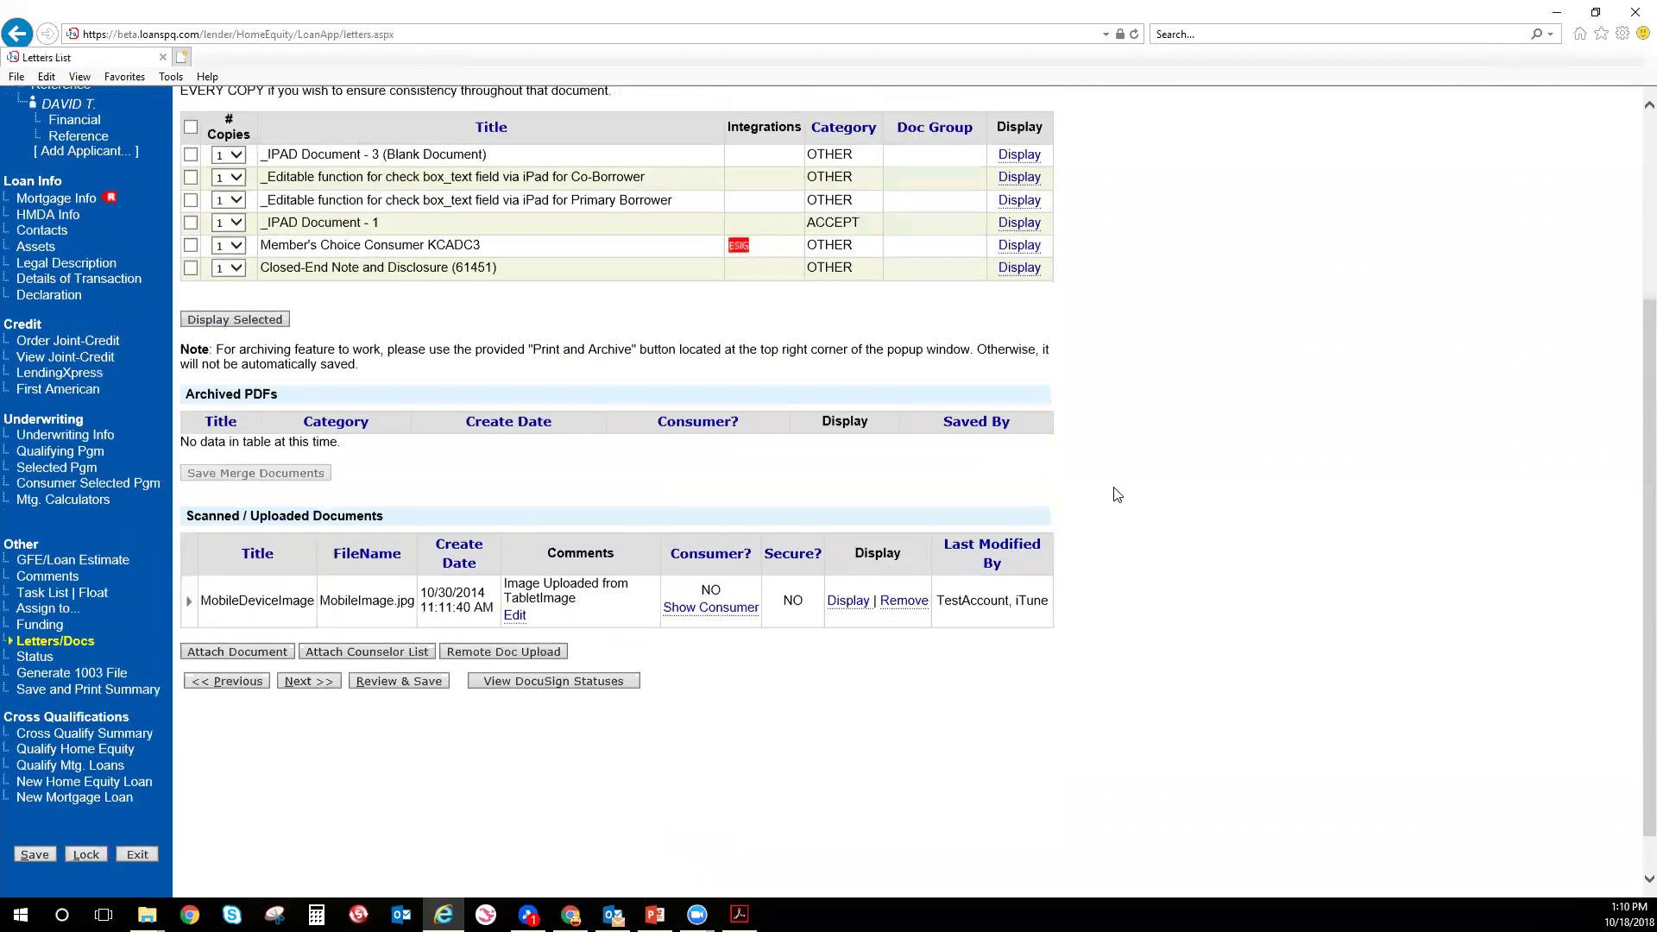